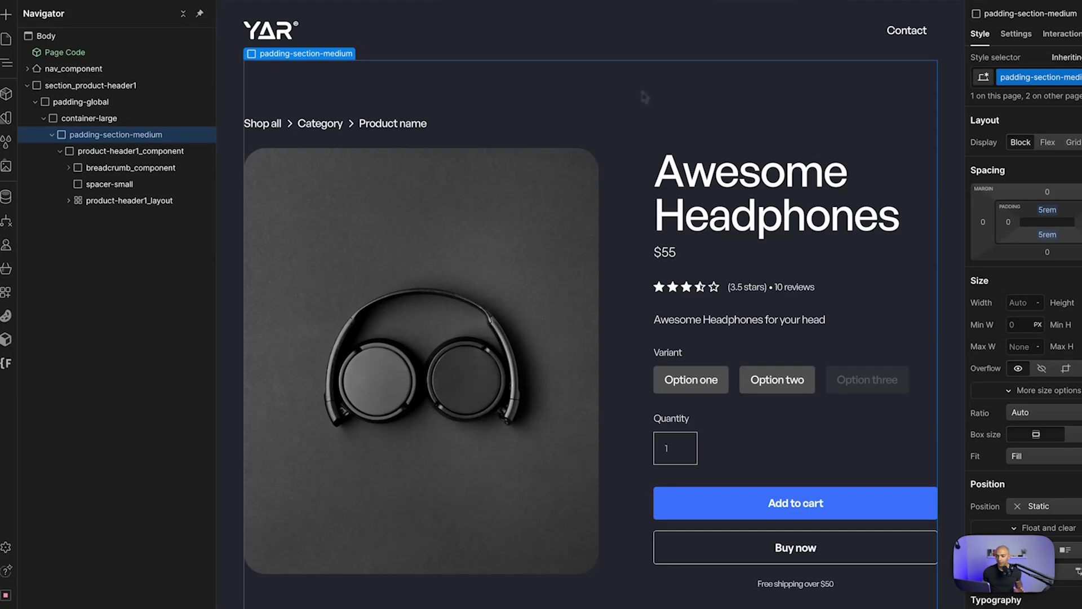
Create a new physical product in the Ecommerce Products collection and name it Headphones Premium
click(6, 268)
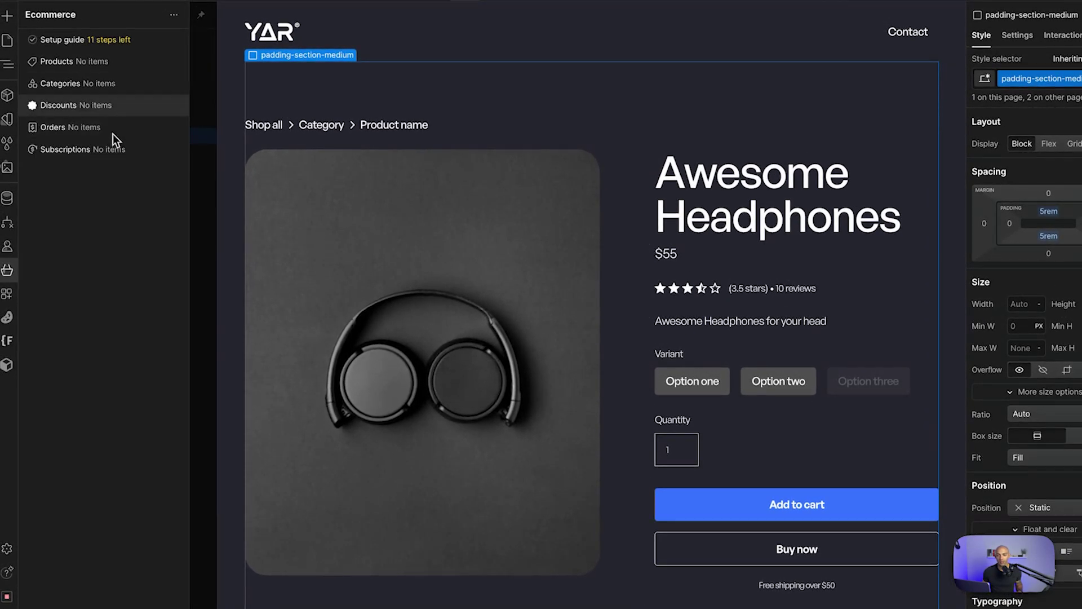
click(110, 66)
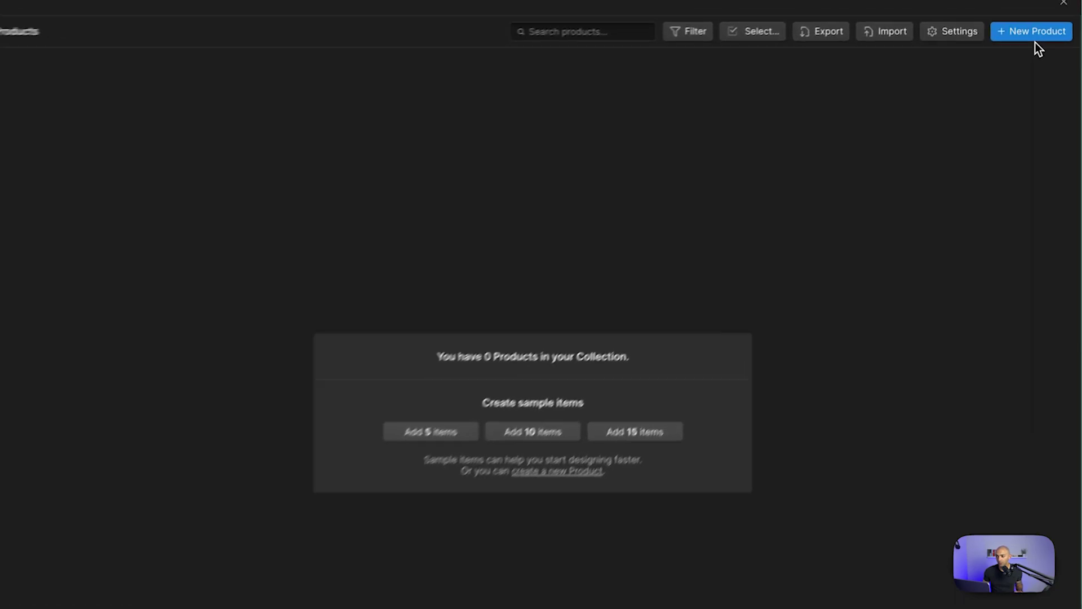
click(1035, 34)
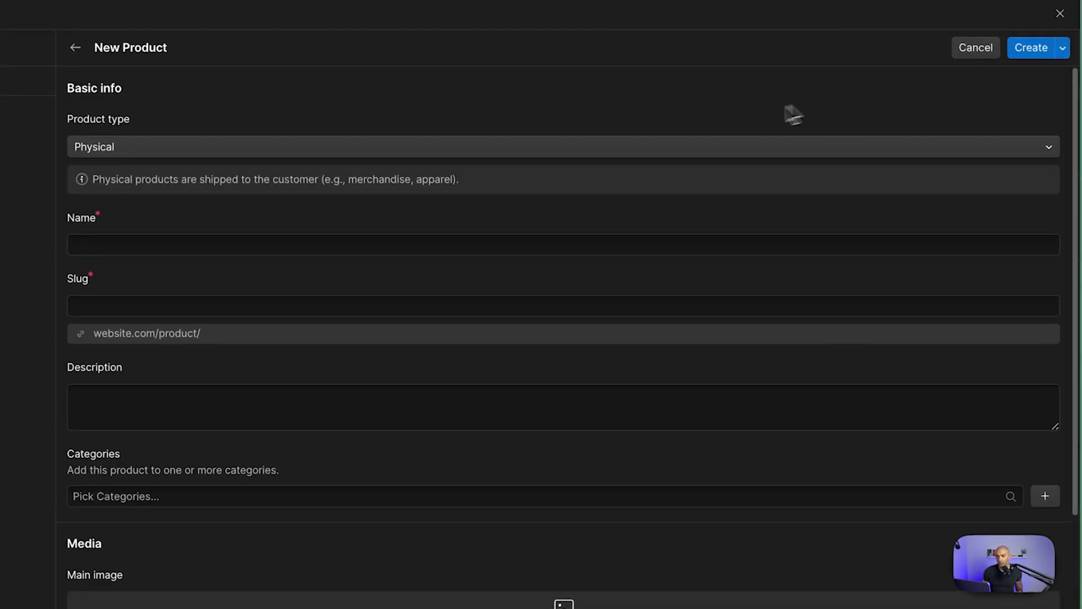
click(465, 201)
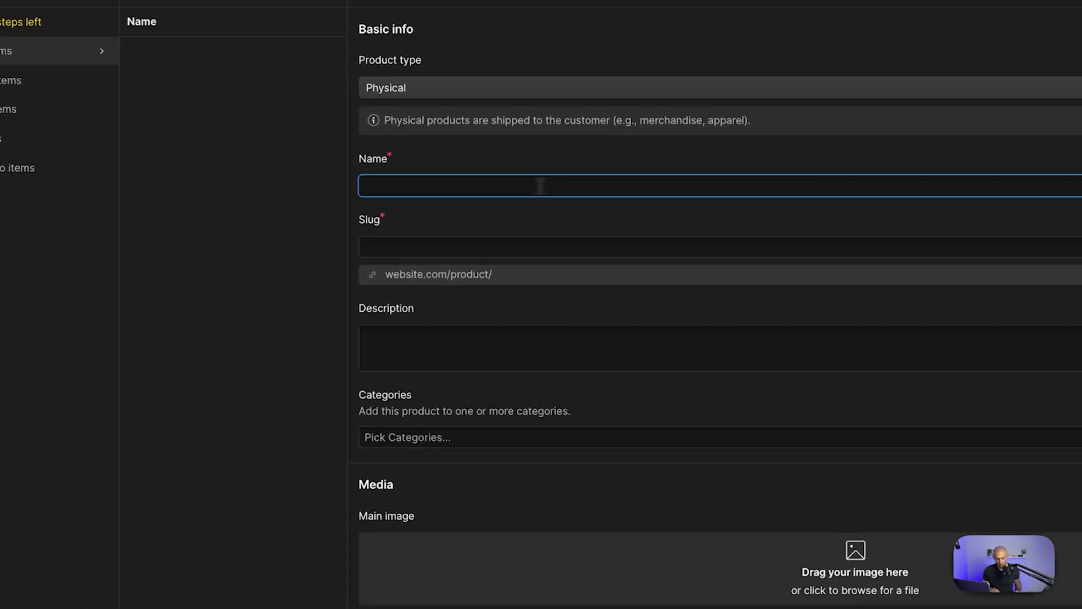
text(Headphones Premium)
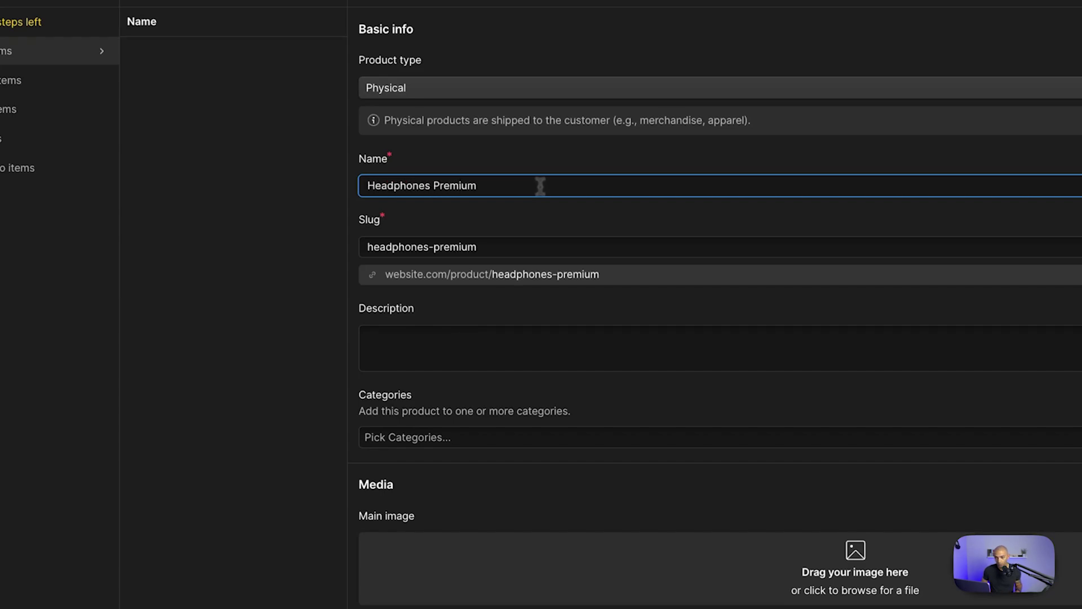
Upload the "Music arrang...eadphones.jpg" picture as the product's main image
scroll(573, 300, down, 3)
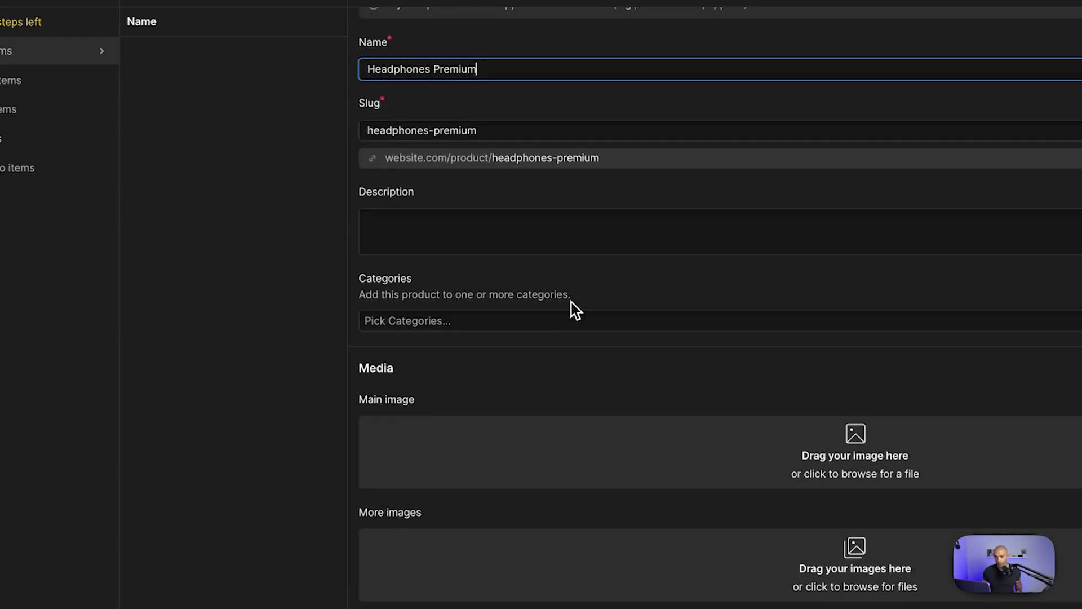
scroll(473, 324, down, 4)
click(658, 268)
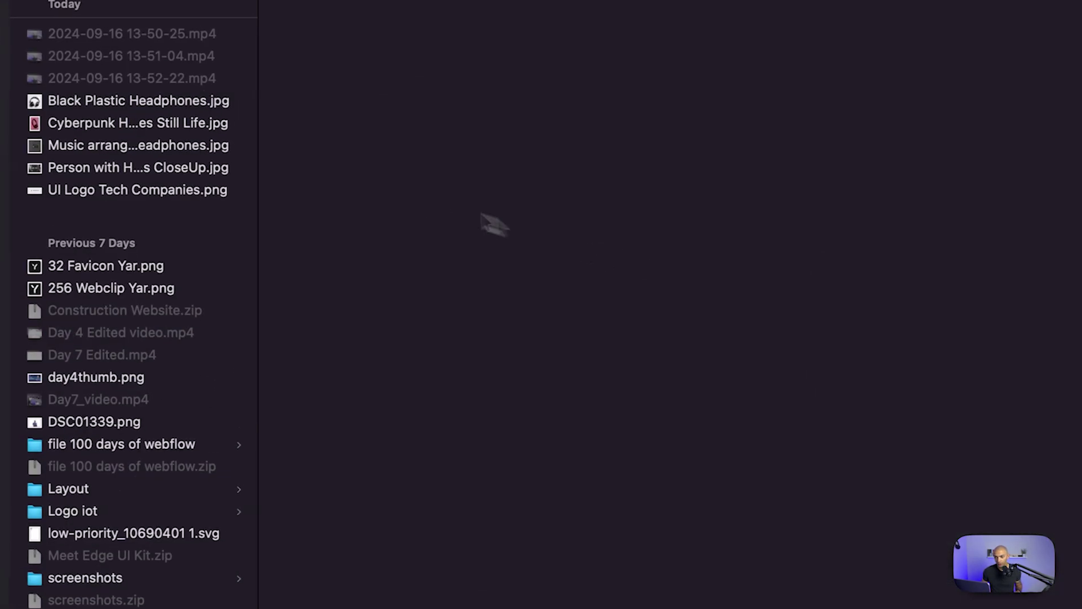
click(186, 144)
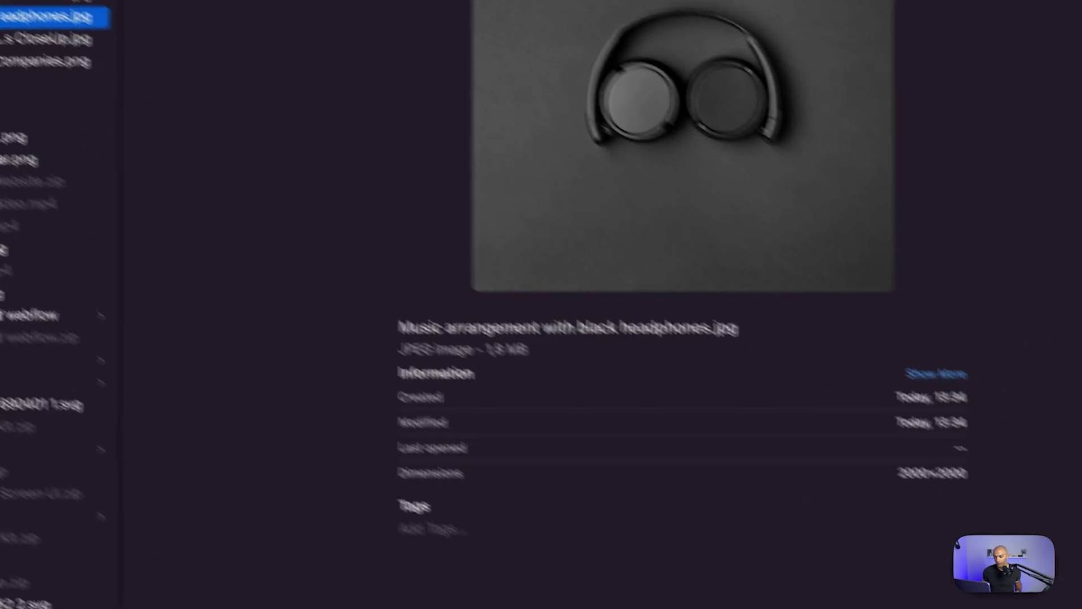
click(1056, 577)
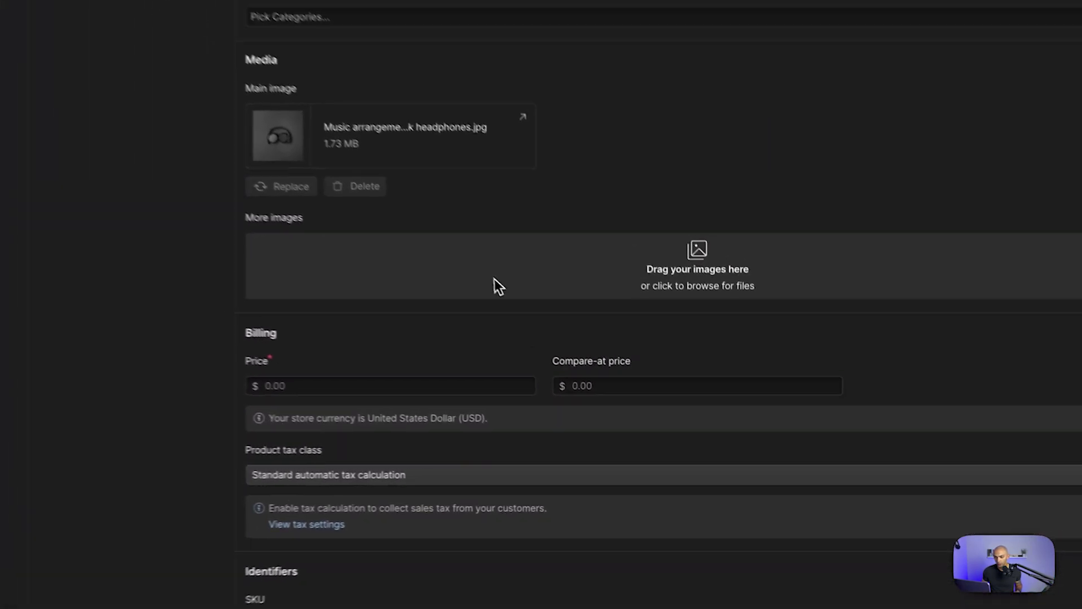
Consult the variant spreadsheet for pricing and set the product's price to $149
scroll(648, 265, down, 2)
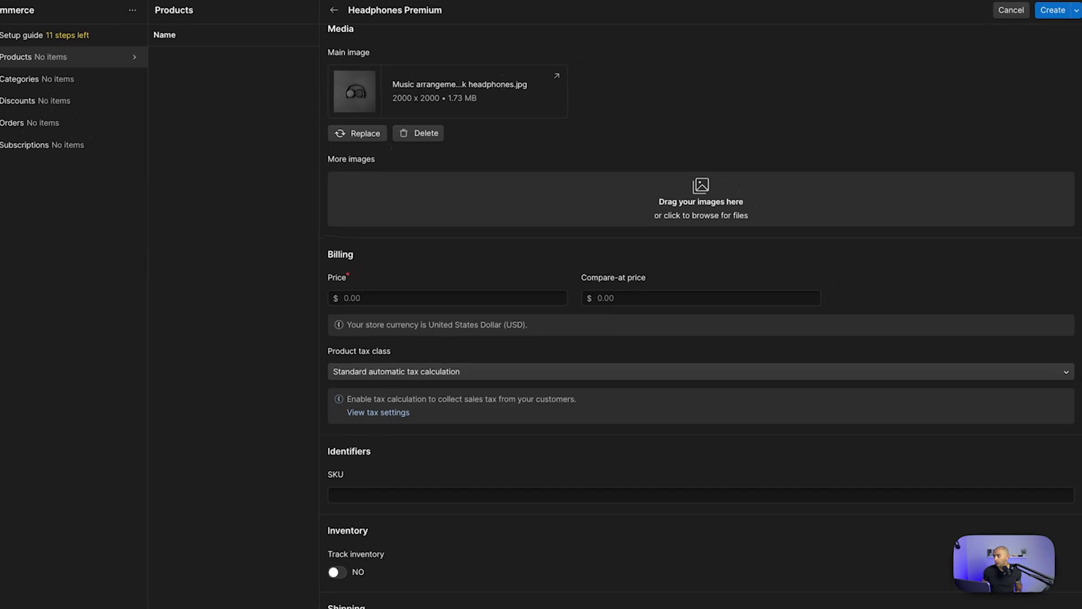
drag(1081, 186, 779, 230)
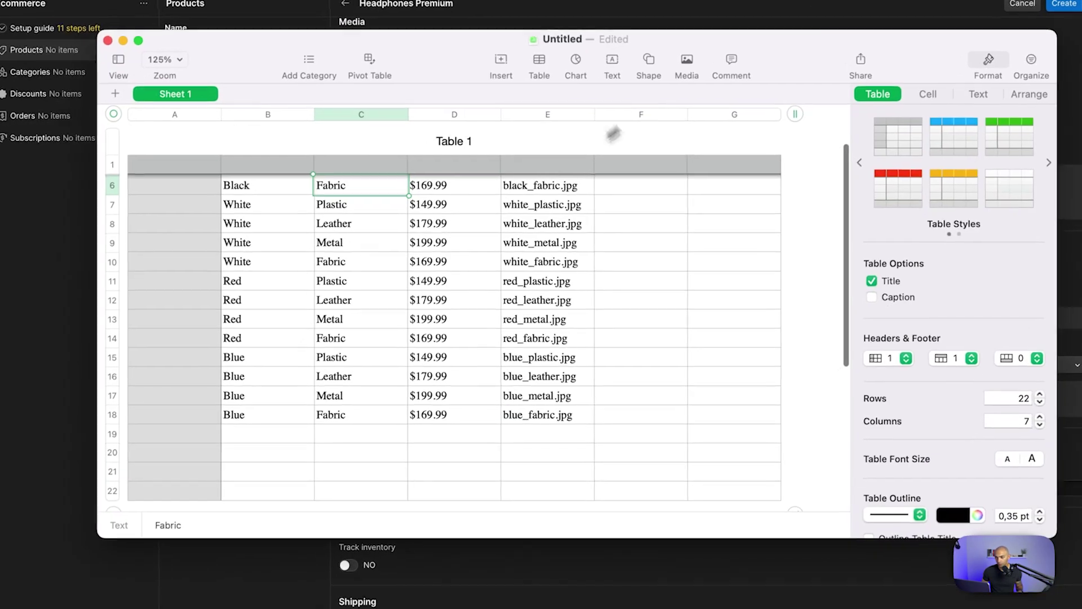
click(729, 32)
click(471, 288)
text(1)
click(508, 323)
Start a new option set for the product in its Options section
scroll(508, 322, down, 5)
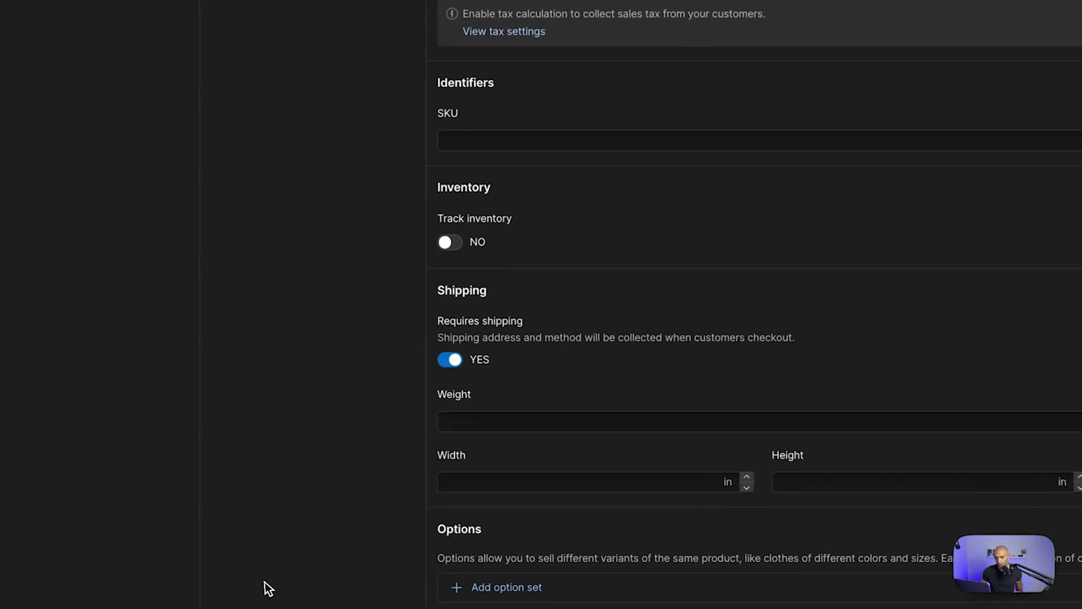
click(504, 589)
scroll(543, 551, down, 3)
click(528, 503)
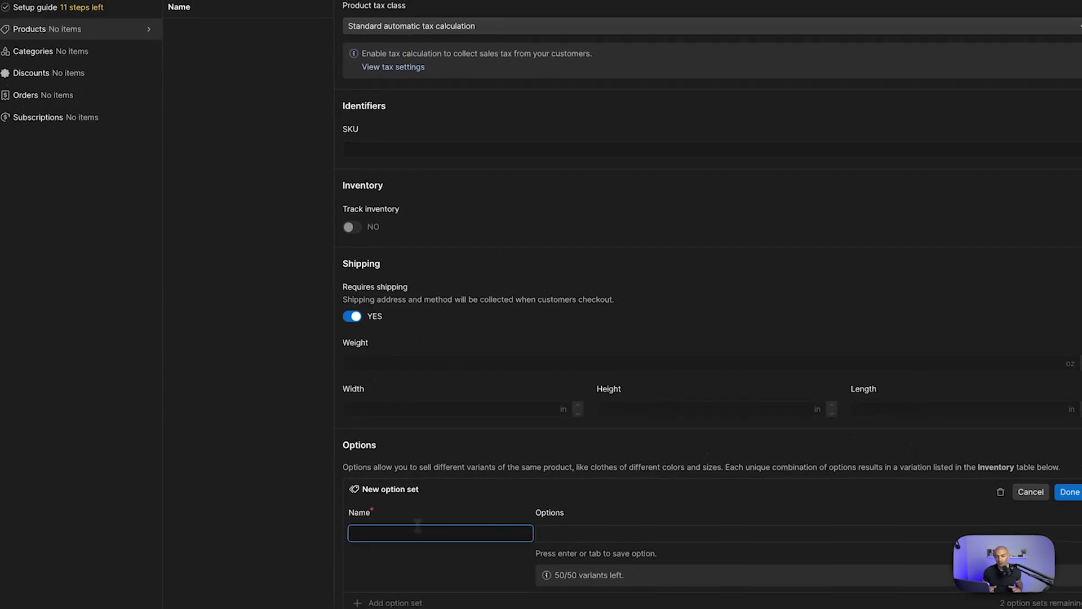
click(417, 525)
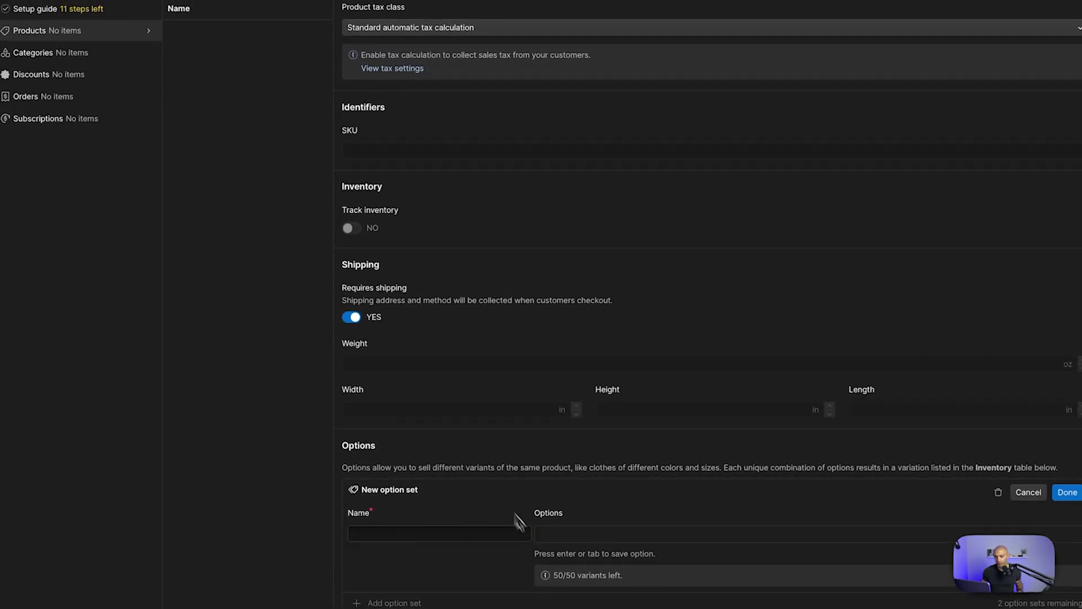
Switch to the Numbers spreadsheet and examine its Color, Material, Price and Image columns
mouse_move(734, 600)
click(809, 596)
click(257, 171)
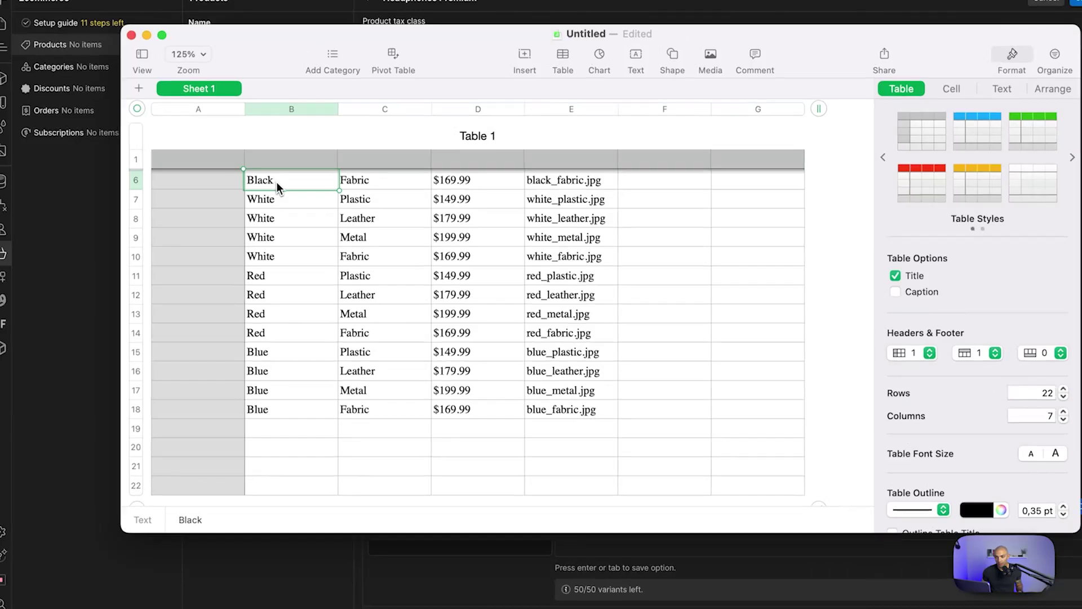
scroll(258, 173, up, 3)
click(280, 187)
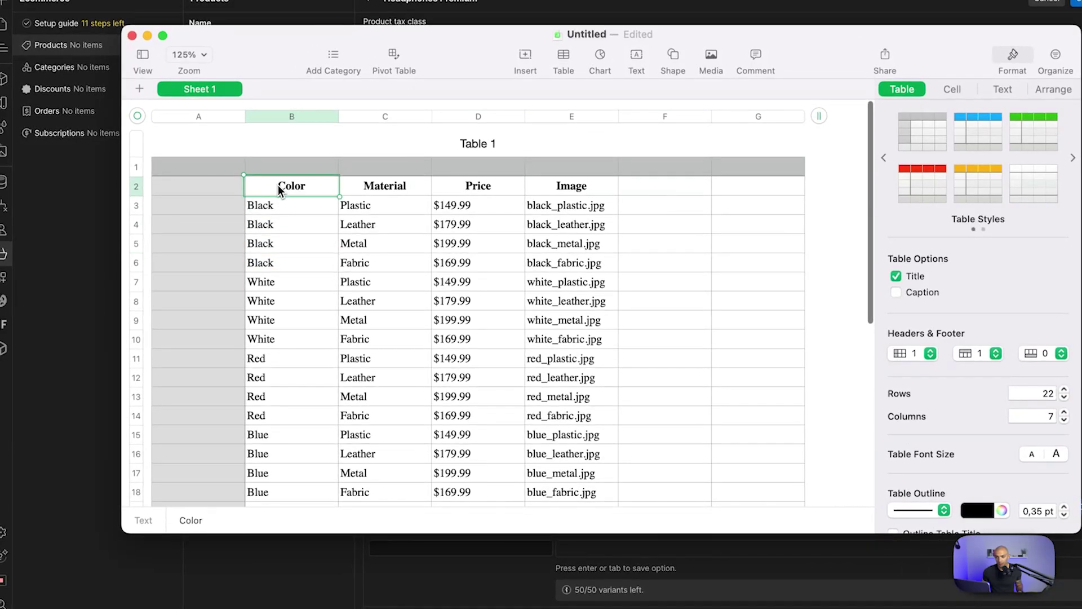
click(349, 194)
click(477, 191)
click(577, 190)
click(509, 191)
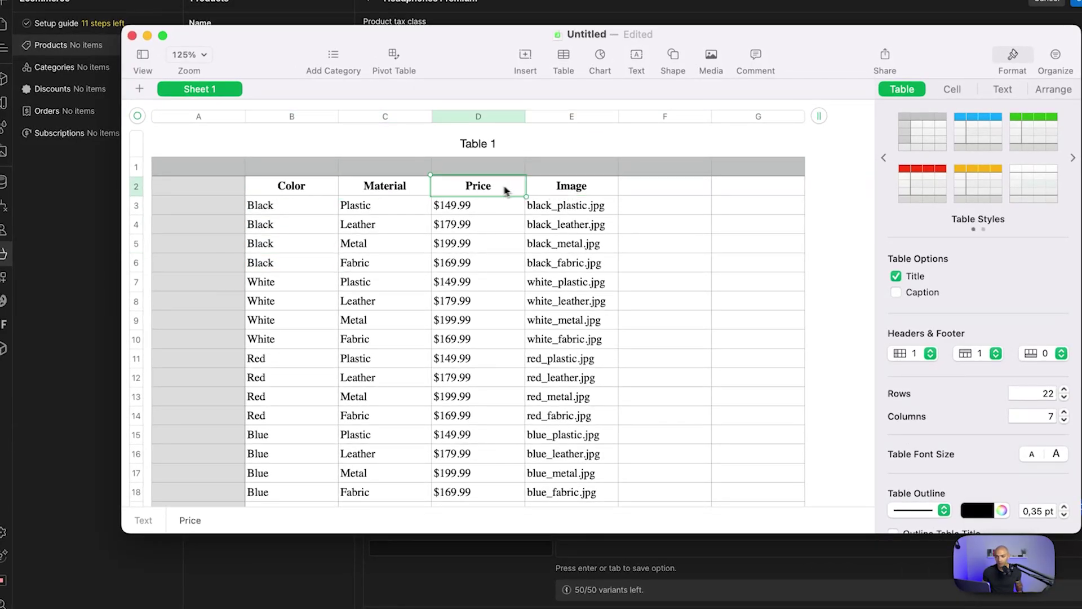
click(404, 189)
click(322, 187)
click(368, 188)
click(331, 190)
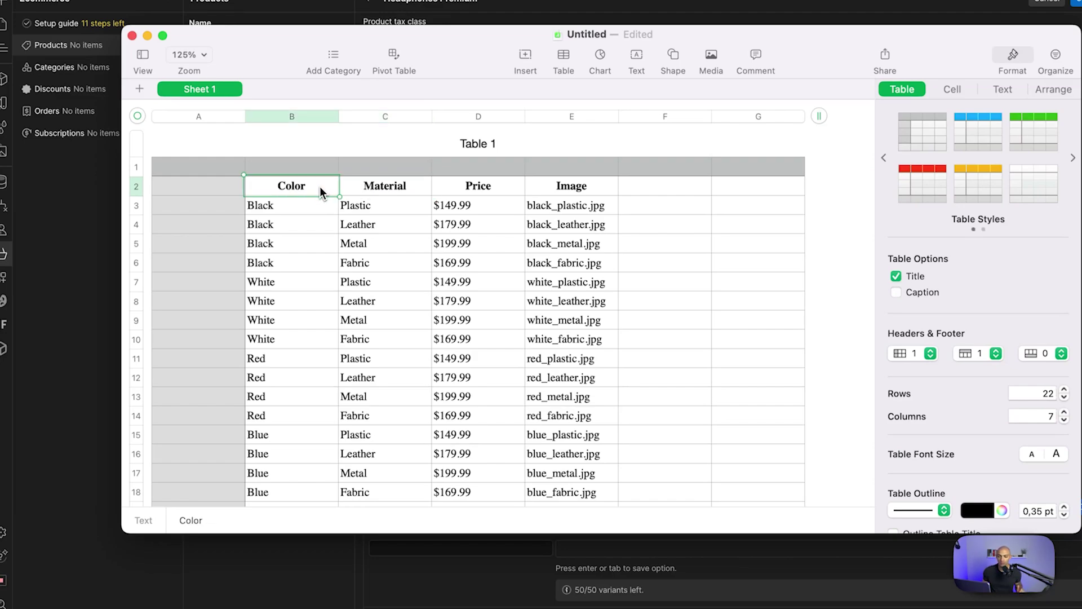
Examine the color and material combinations listed in the spreadsheet rows and return to the product form in Webflow
click(300, 211)
click(293, 319)
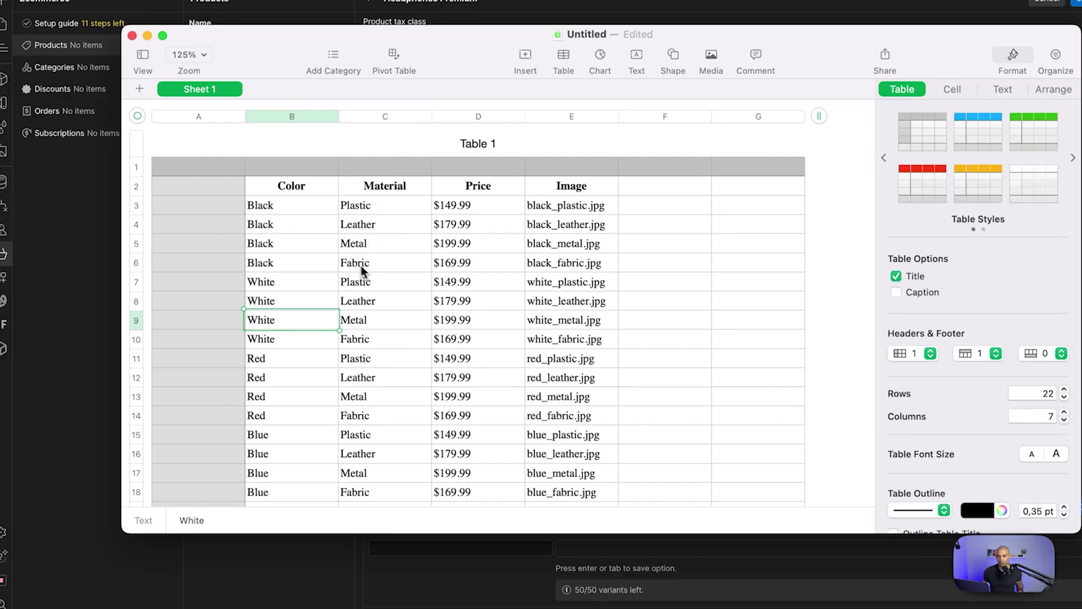
click(285, 209)
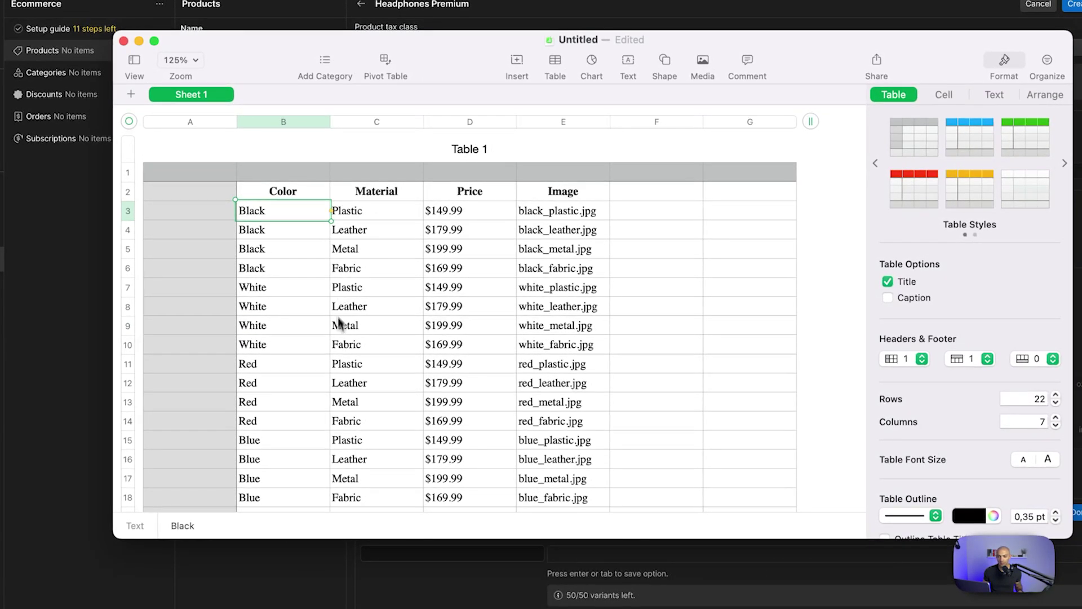
click(361, 249)
click(371, 271)
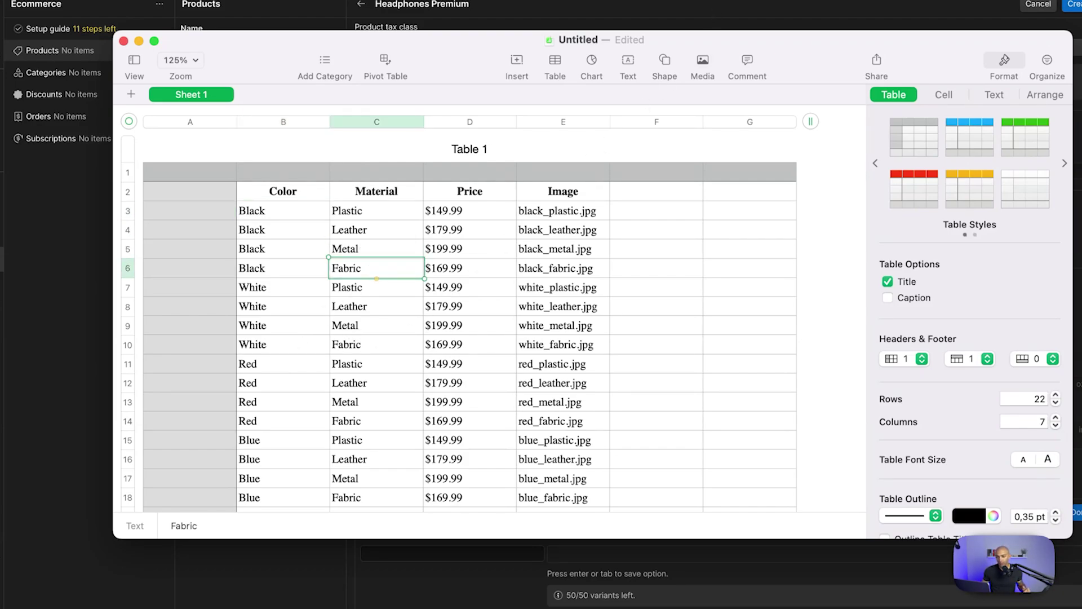
click(713, 12)
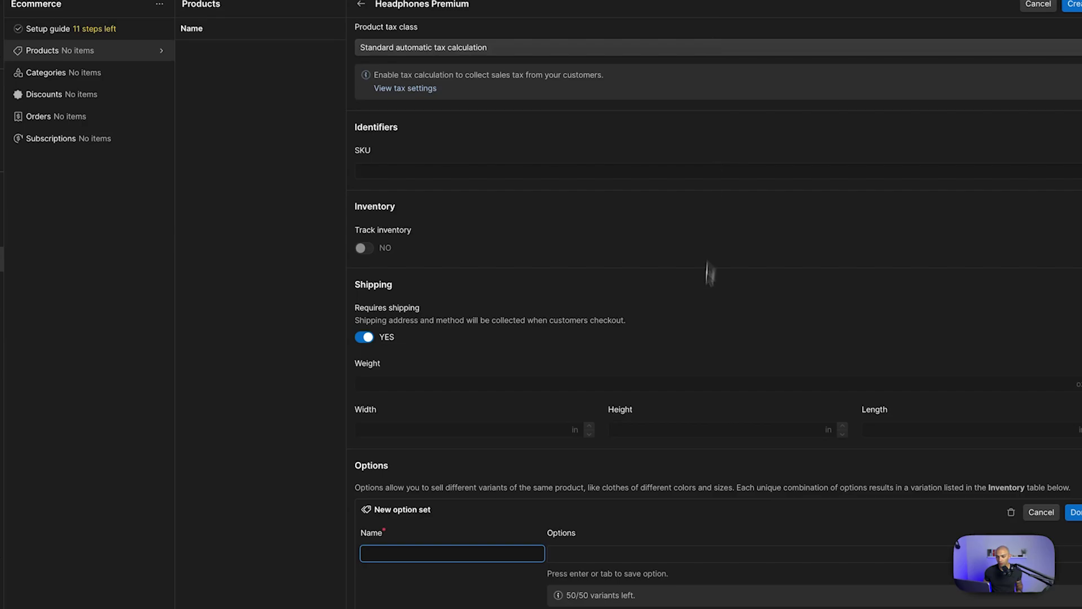
Name the new option set Color and add the options Black and White
text(Color)
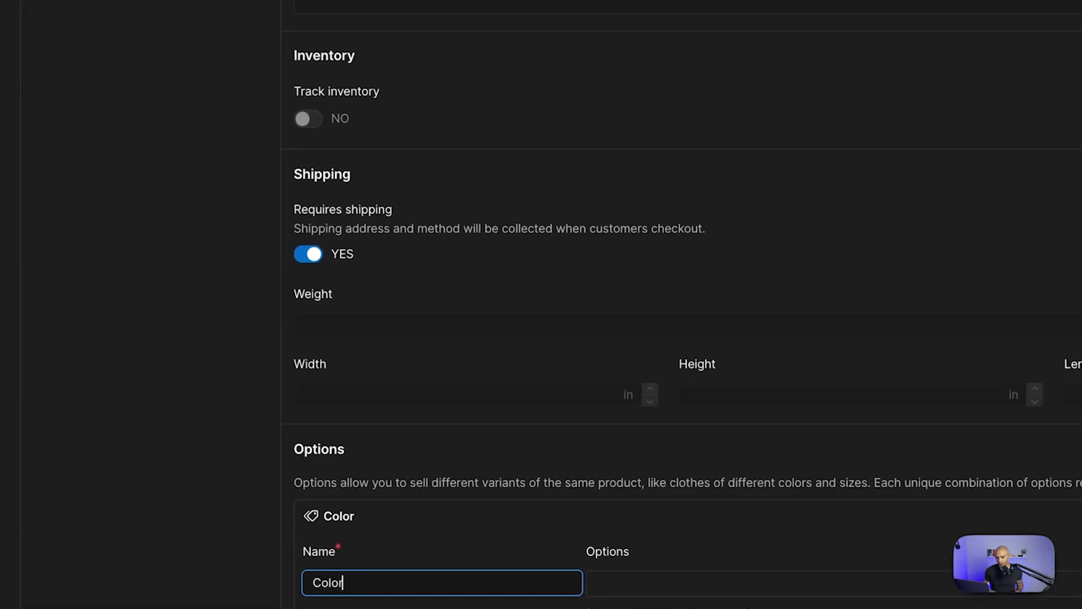
key(Tab)
text(Black)
key(Return)
text(White)
key(Return)
Check the remaining colors in the spreadsheet, add the options Red and Blue, and save the Color option set
key(super+Tab)
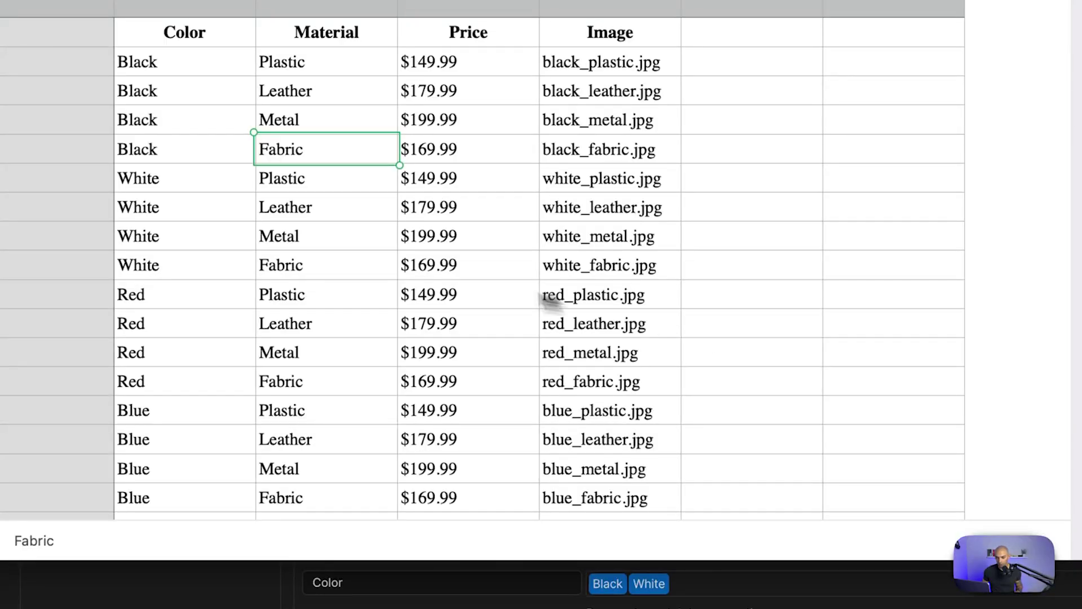
key(super+Tab)
text(Red)
key(Return)
text(Blue)
key(Return)
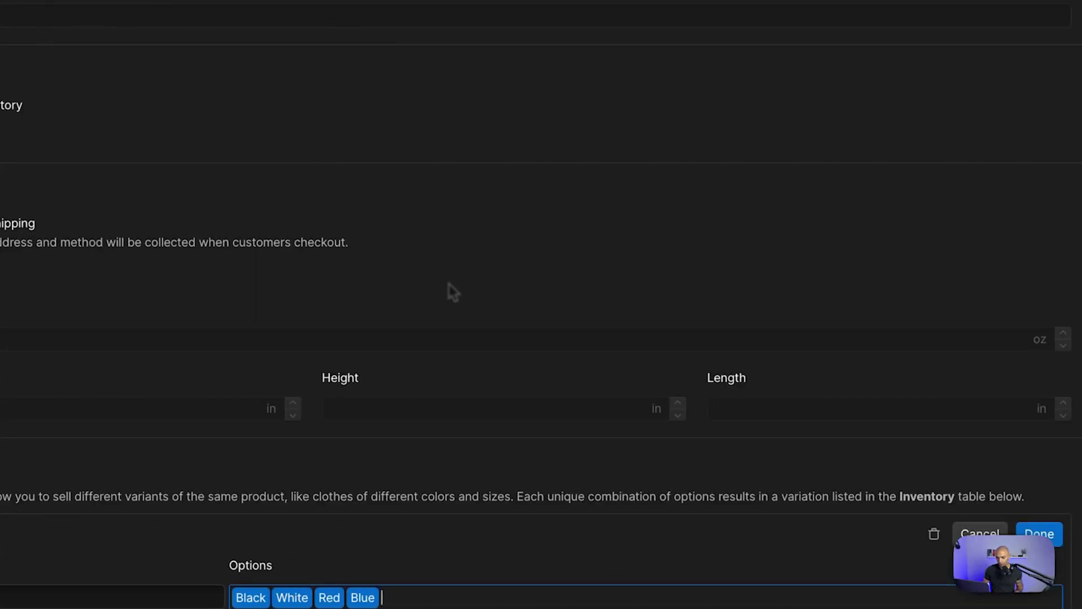
click(1029, 534)
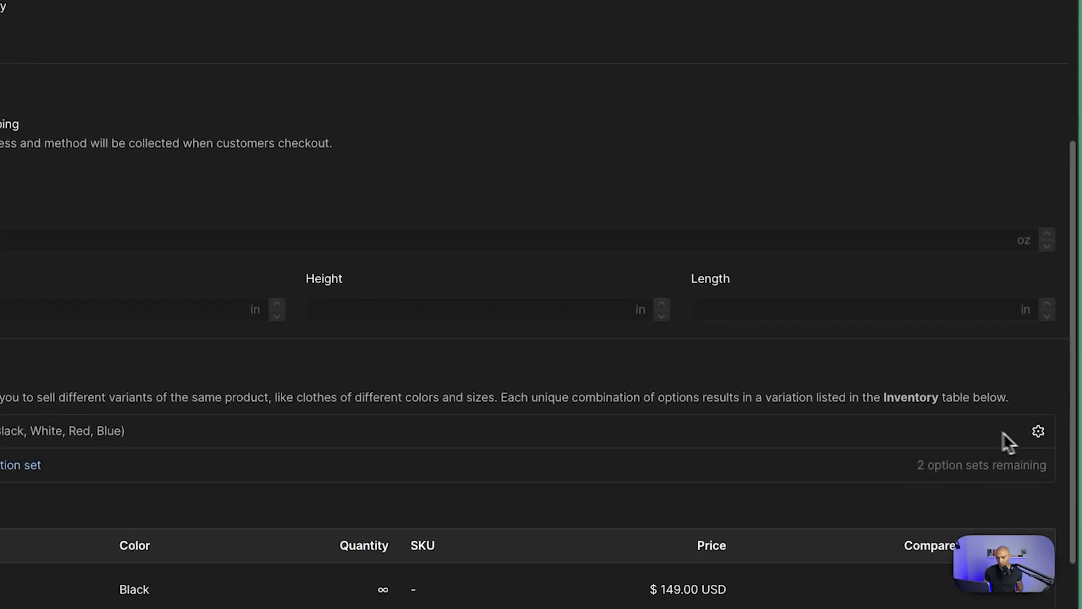
Inspect the image, inventory and price settings of the Black variant without changing them
scroll(553, 490, down, 3)
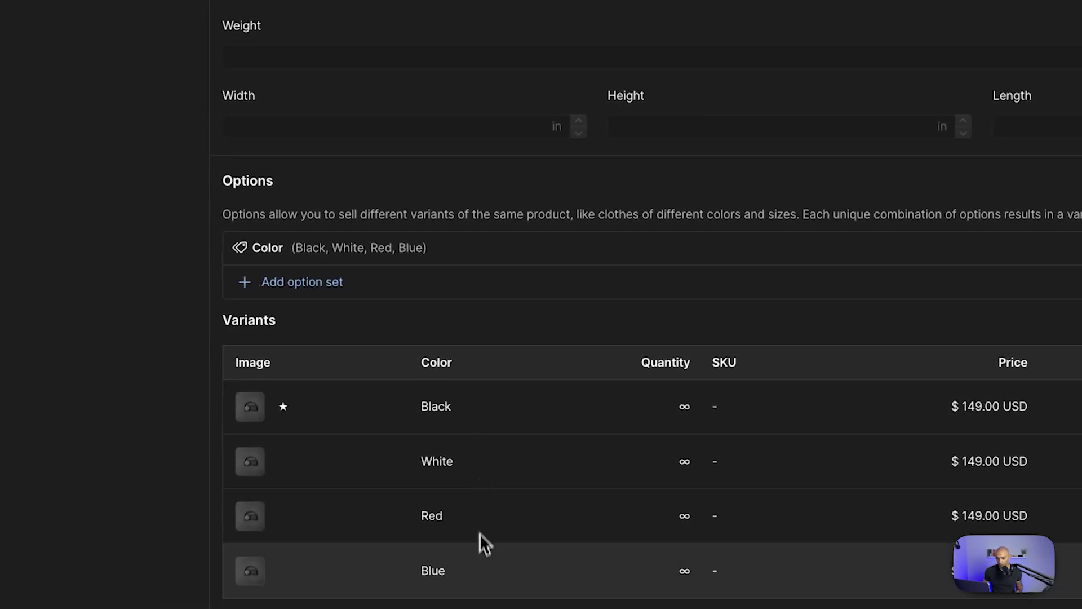
click(479, 426)
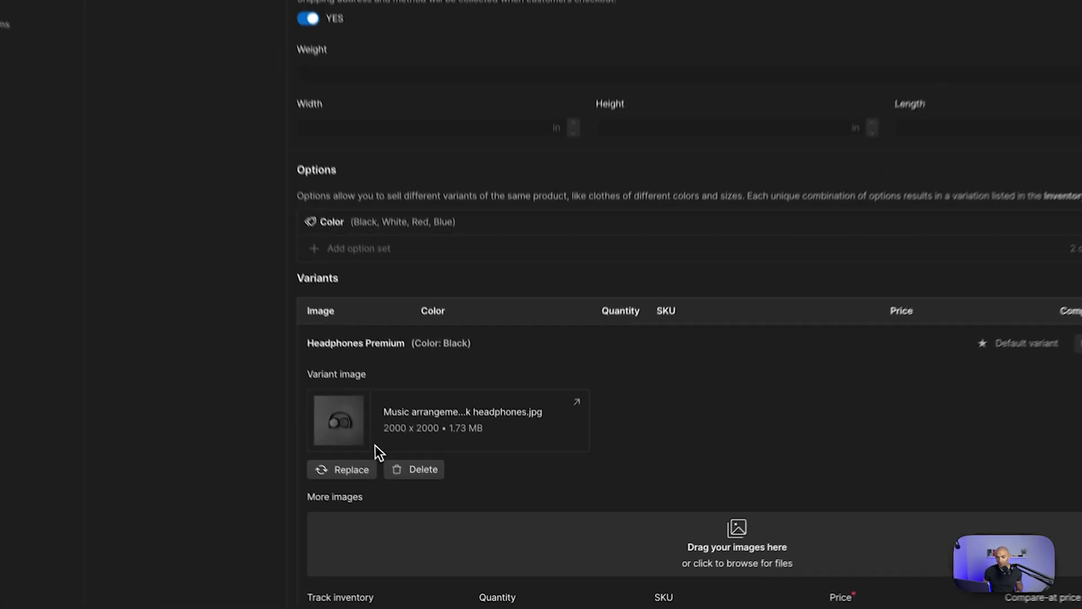
scroll(577, 479, down, 3)
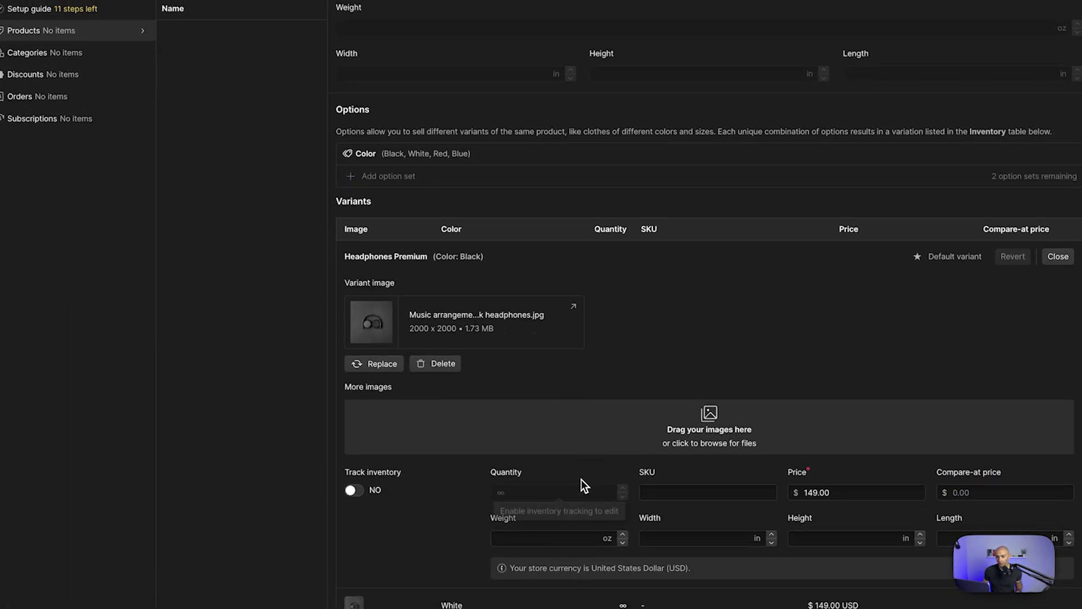
click(1058, 256)
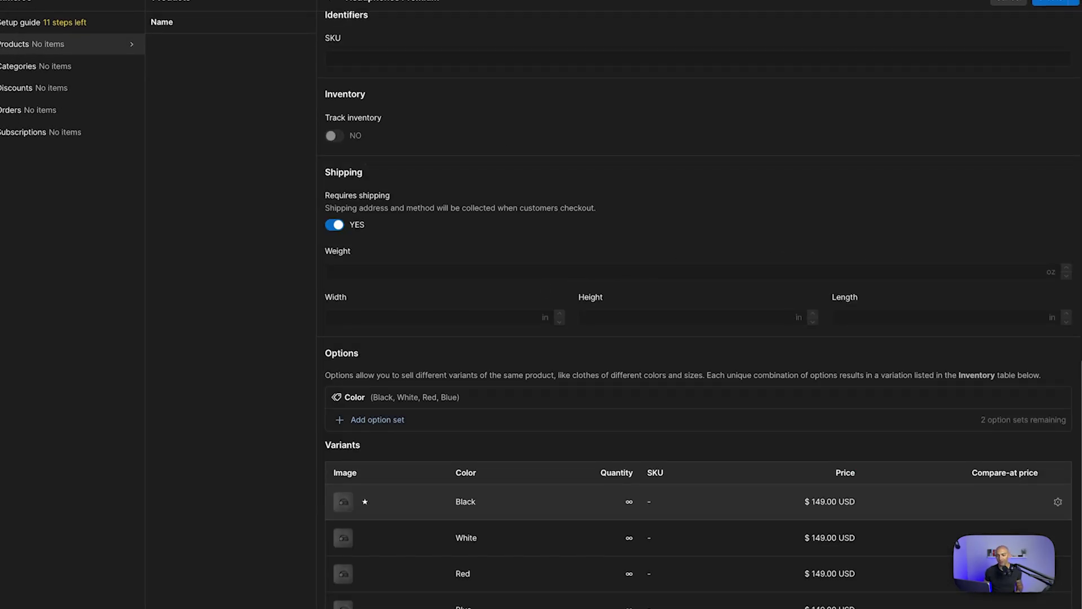
Add a second option set named Material with the options Fabric, Leather, Plastic and Metal
click(384, 424)
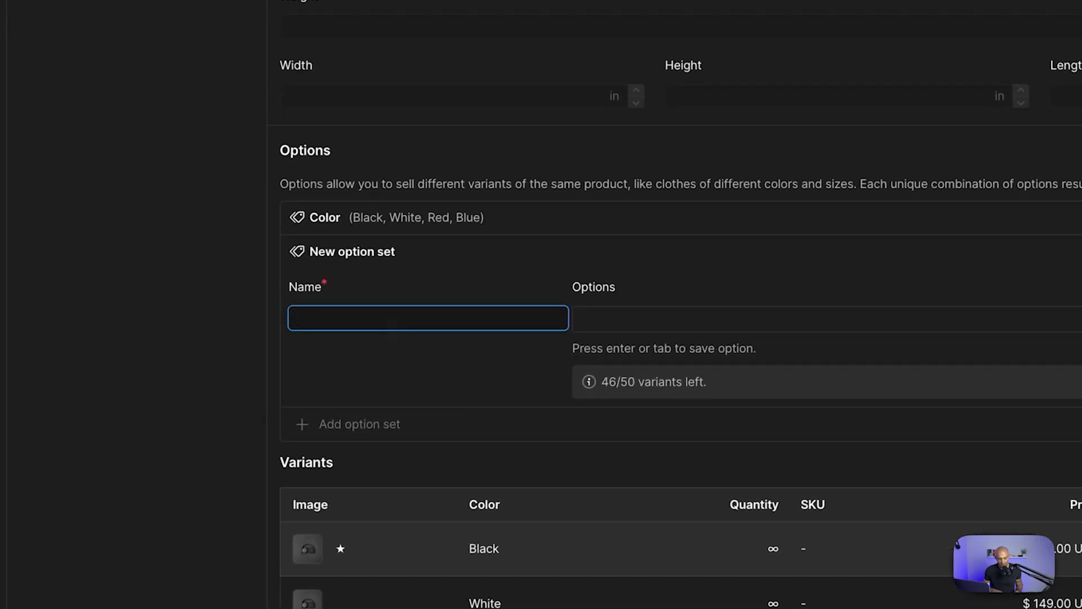
text(Material)
key(Tab)
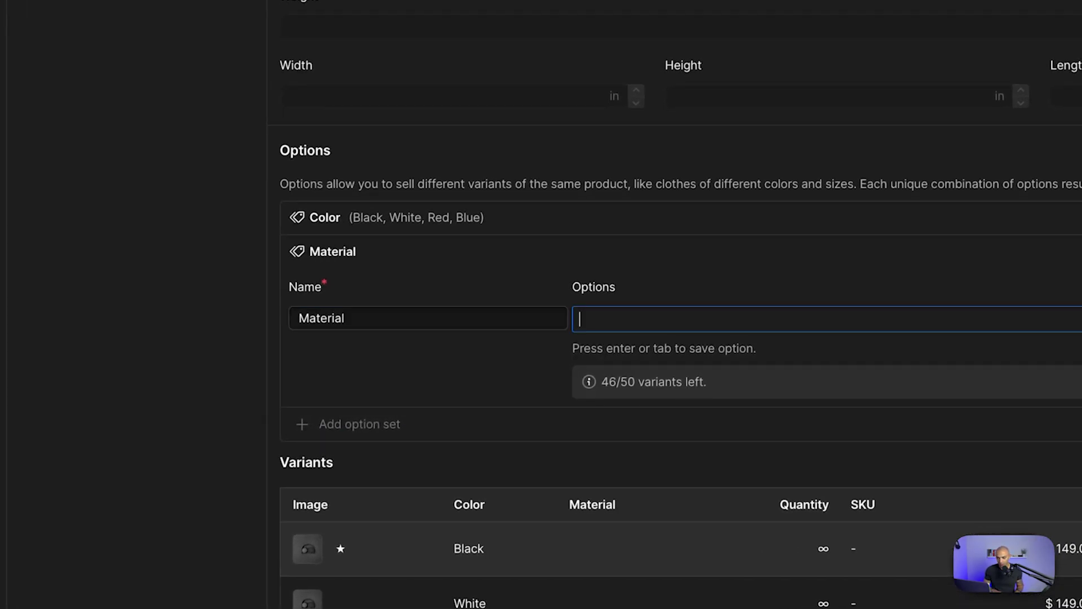
text(Fabric)
key(Return)
text(Leather)
key(Return)
text(Plastic)
key(Return)
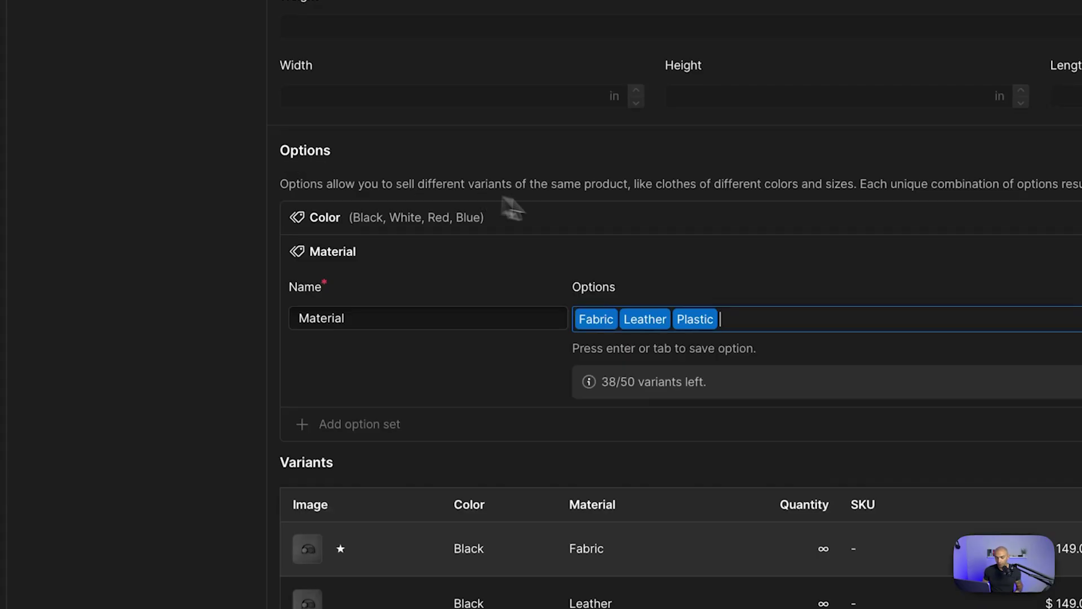
text(Metal)
key(Return)
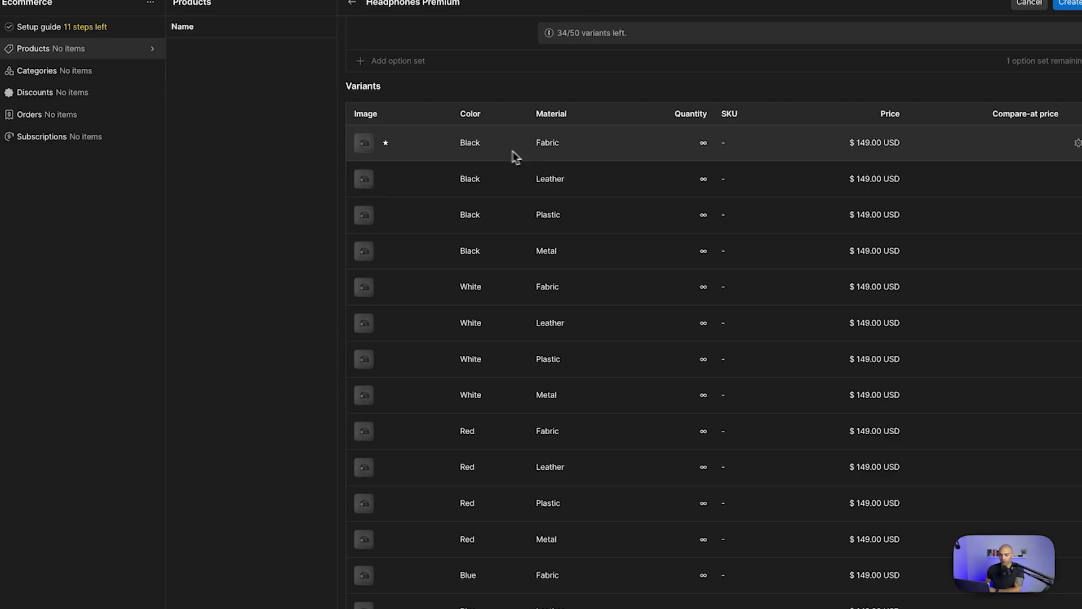
Review the list of color and material variants and compare it with the prices in the Numbers spreadsheet
scroll(716, 242, down, 1)
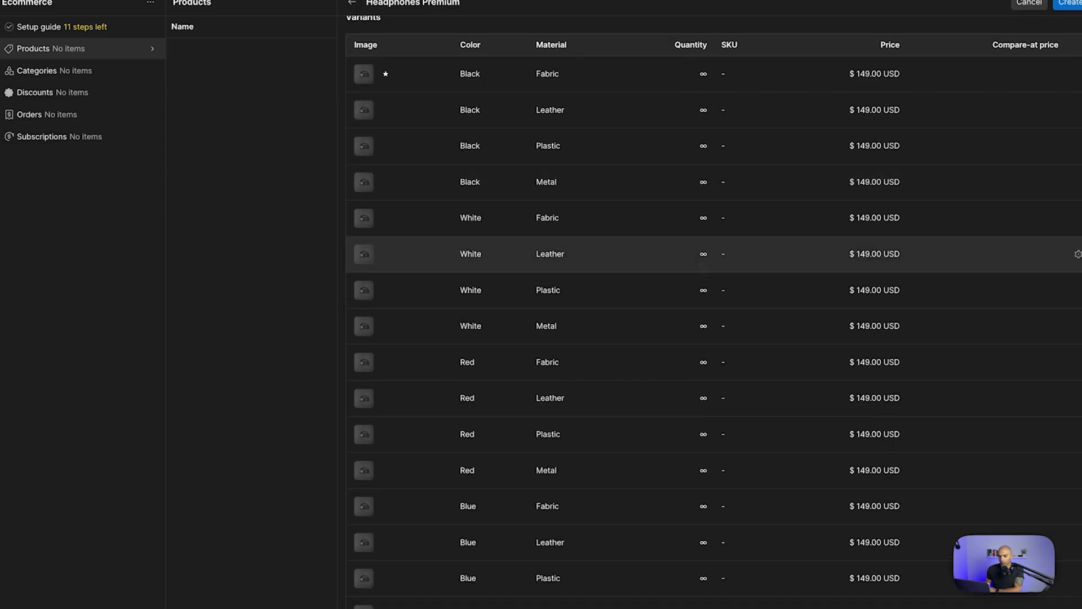
scroll(705, 254, up, 3)
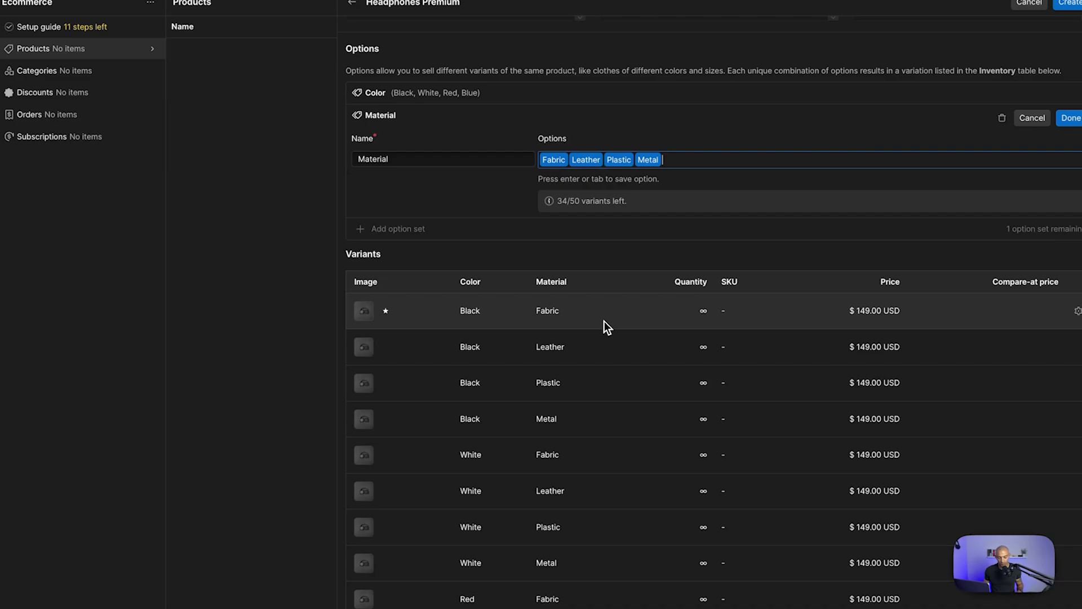
key(super+Tab)
click(443, 208)
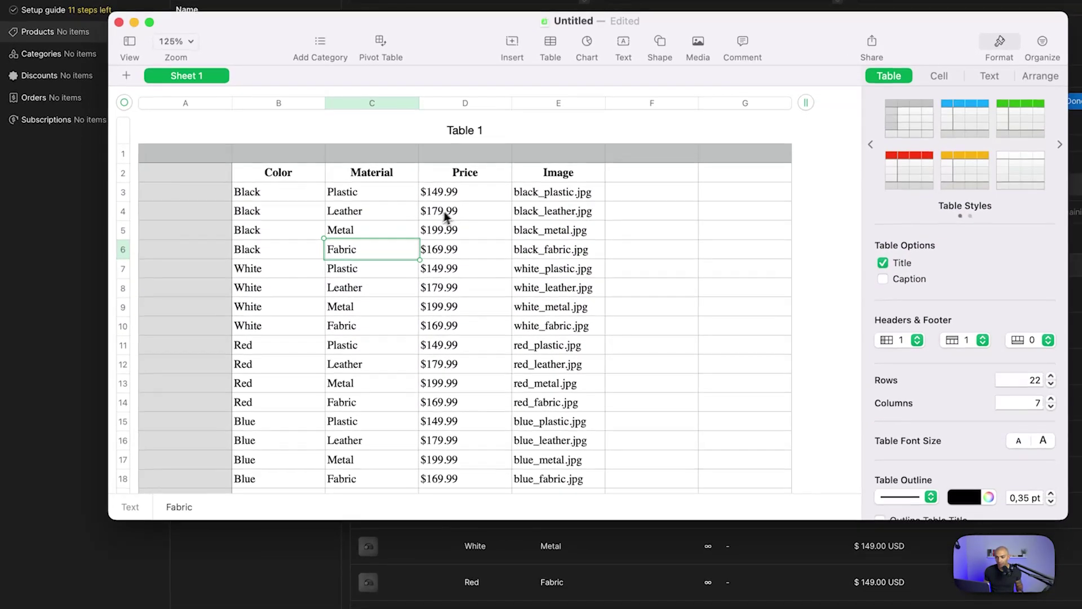
click(750, 570)
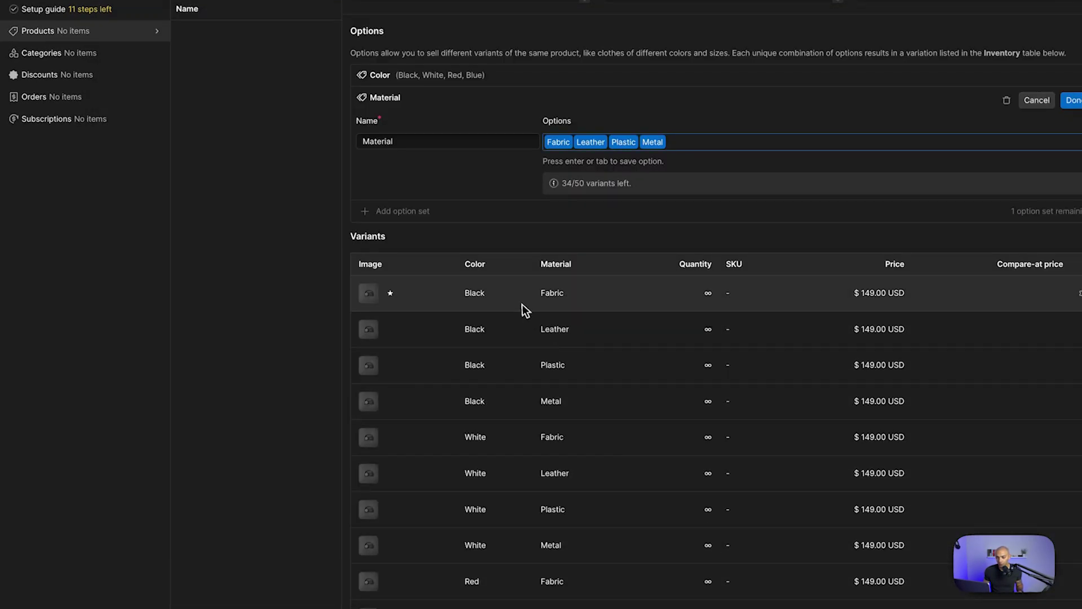
Save the Material option set and look up the Black Leather price in the Numbers spreadsheet
click(518, 341)
click(779, 364)
key(super+Tab)
click(362, 230)
click(452, 231)
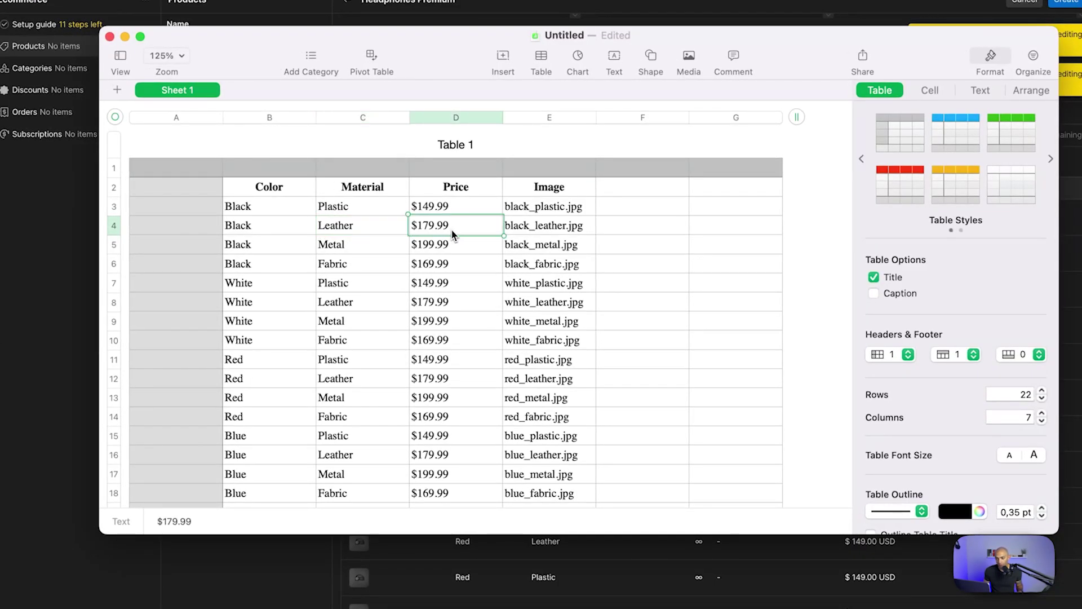
key(super+Tab)
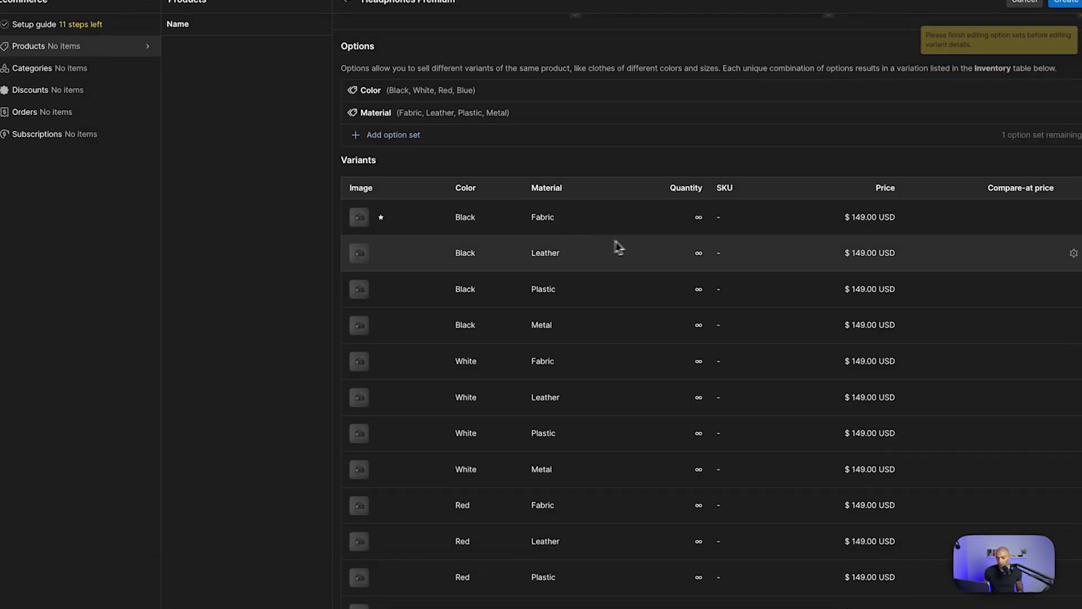
Set the price of the Black Leather variant to $179.99
click(533, 255)
click(850, 380)
text(17)
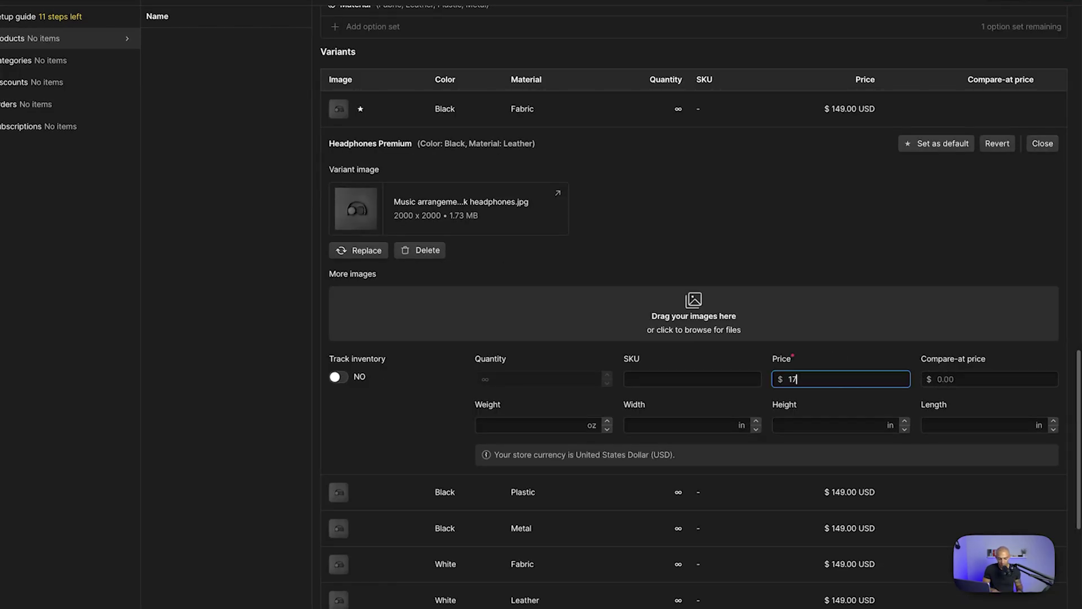
text(9)
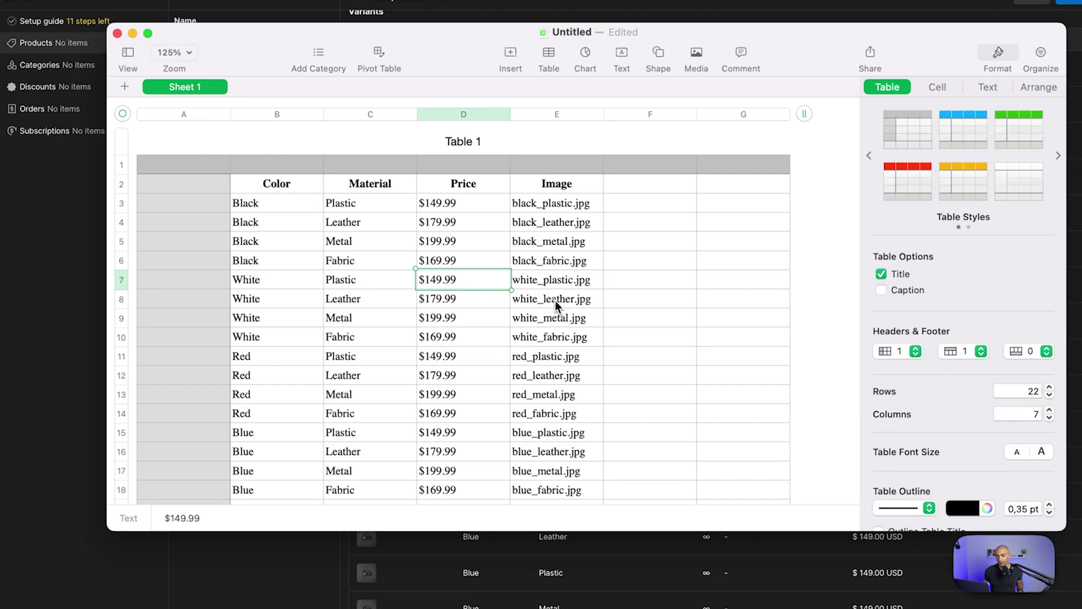
Check the blue variants' prices in the spreadsheet and close the settings of the Blue Leather variant
scroll(503, 329, down, 3)
scroll(502, 329, up, 2)
key(super+Tab)
click(389, 446)
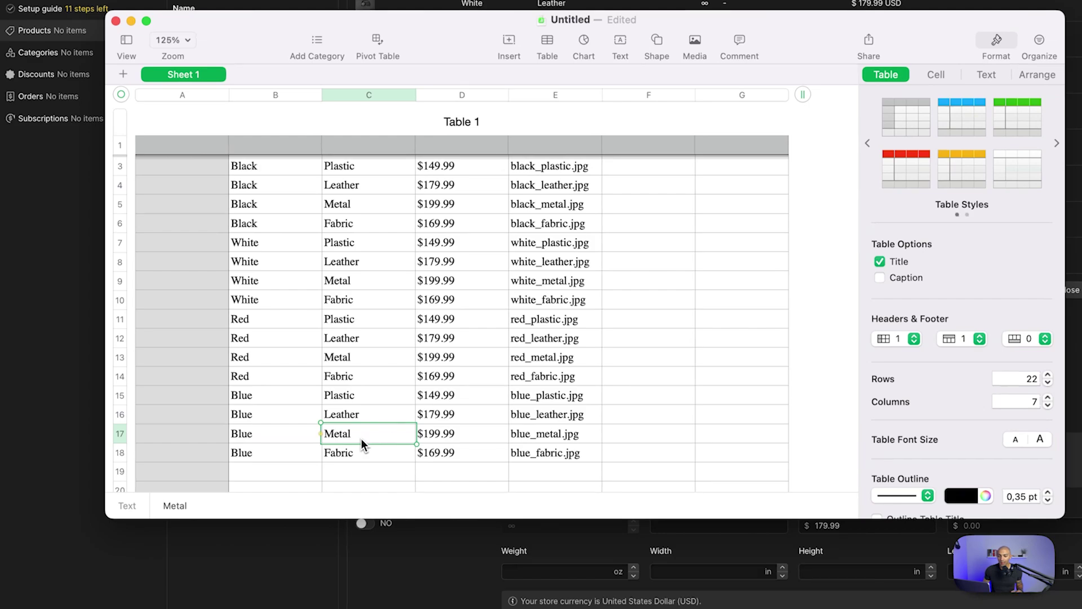
click(365, 450)
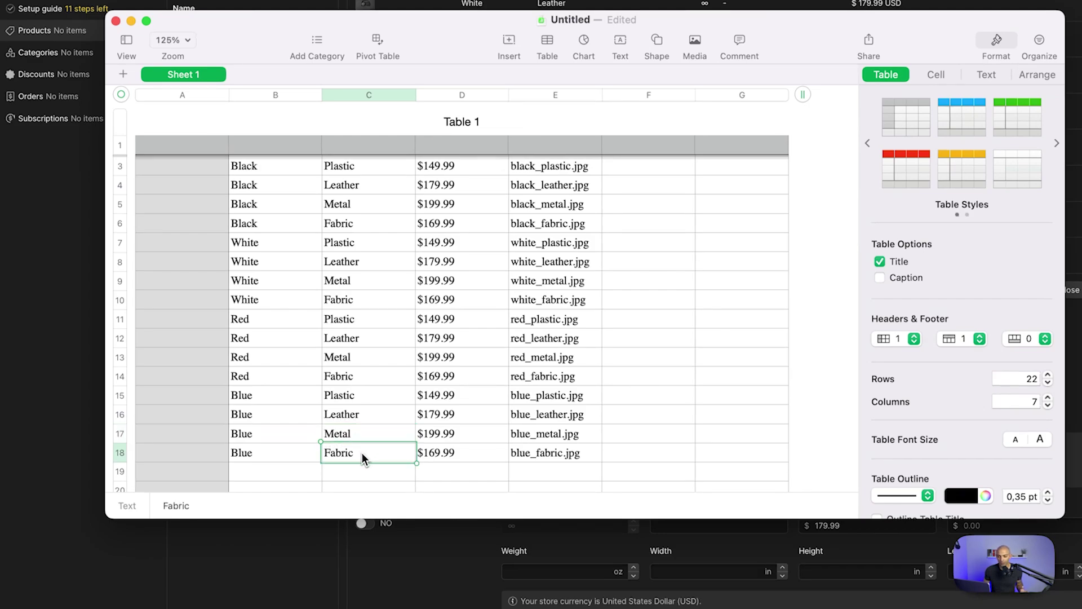
key(super+Tab)
scroll(587, 393, down, 2)
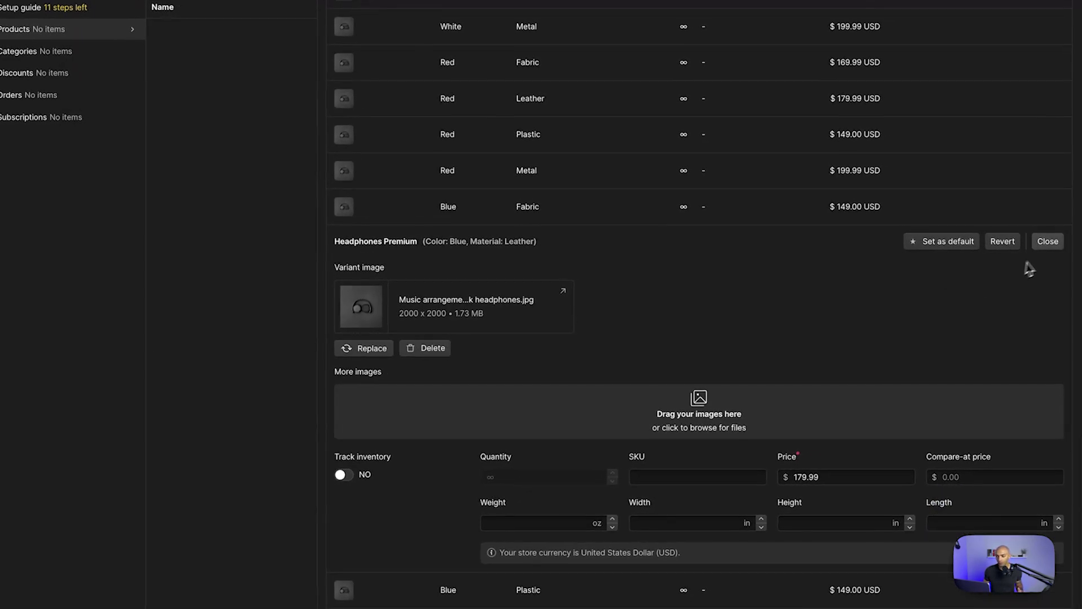
click(1069, 243)
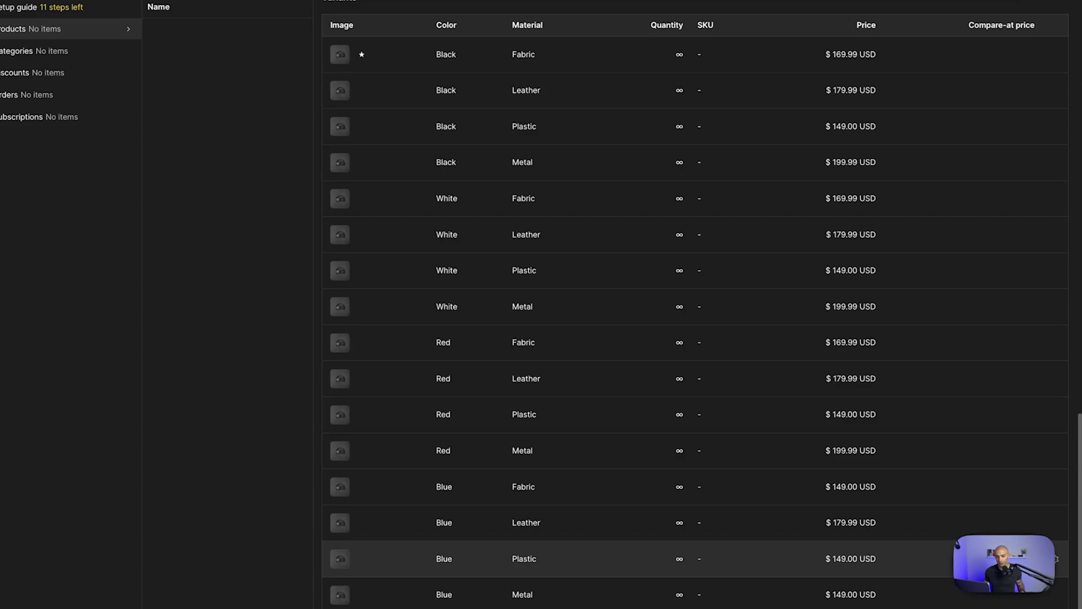
Turn on inventory tracking for the Blue Plastic variant and close its settings
click(524, 561)
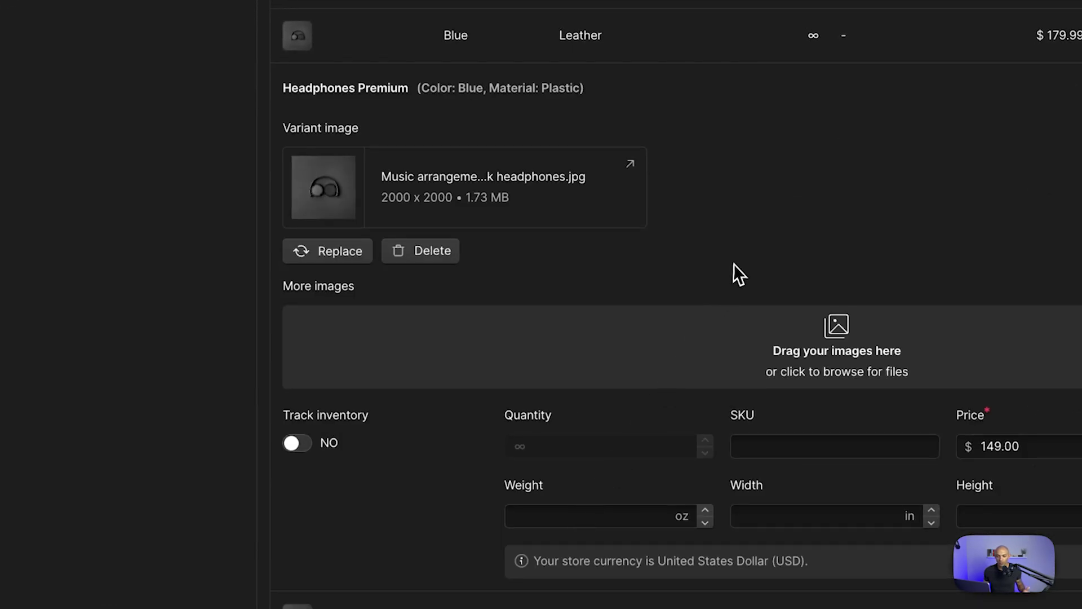
scroll(732, 264, down, 1)
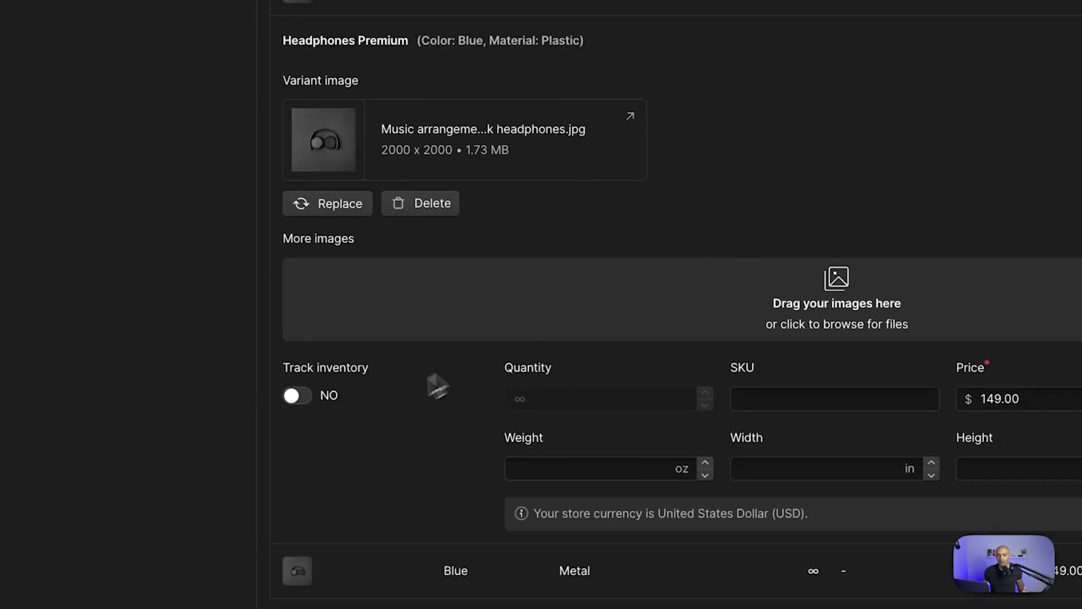
click(299, 396)
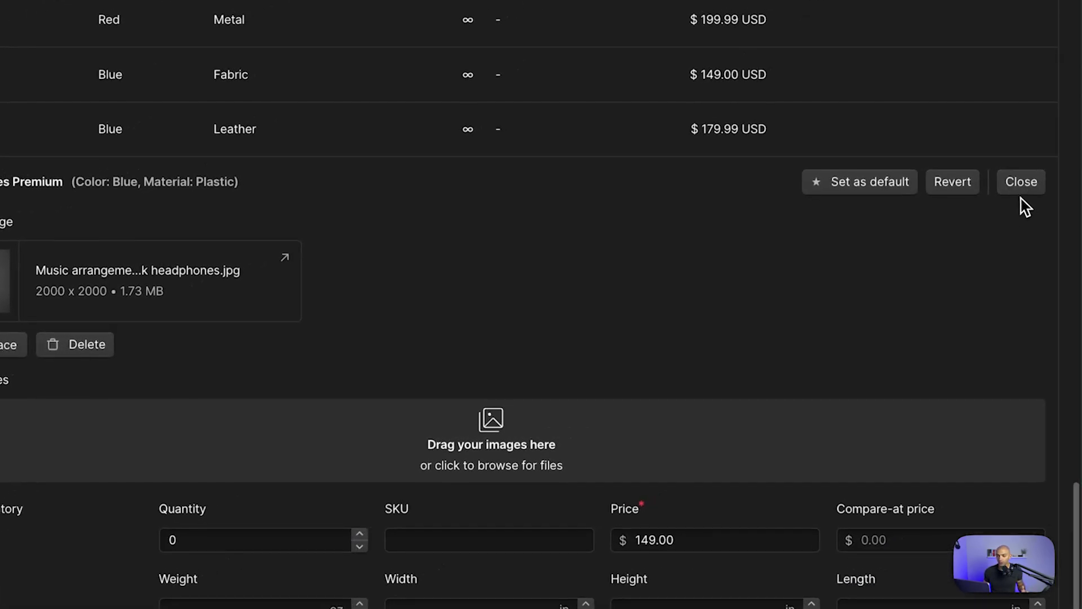
click(1022, 183)
Revisit the variant's inventory tracking setting, close it and create the Headphones Premium product
click(609, 602)
click(280, 450)
click(1060, 181)
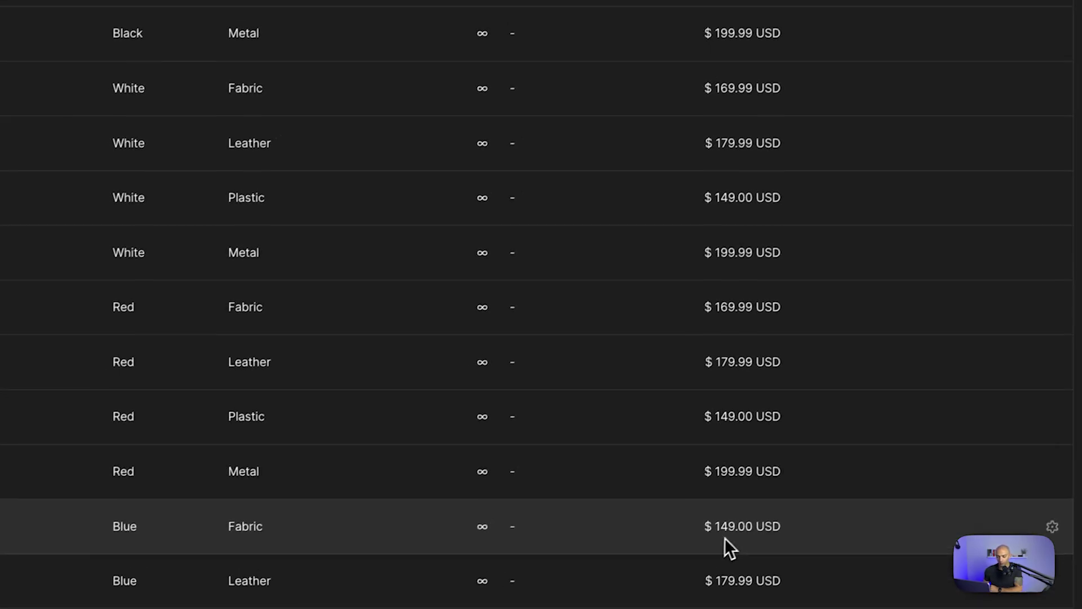
click(1023, 72)
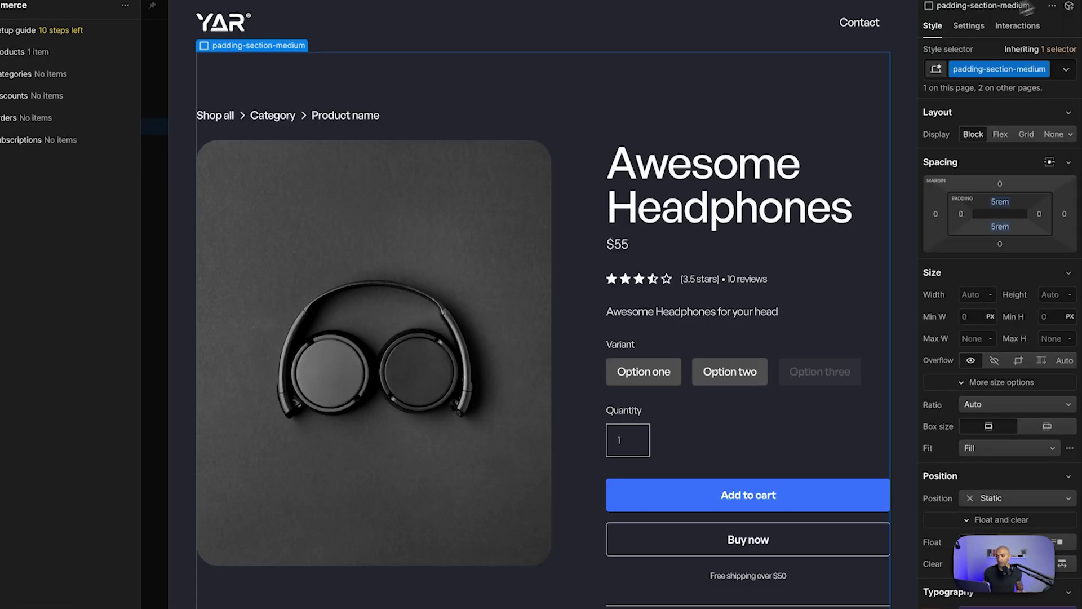
Examine how the static Variant options and Quantity field are nested inside product-header1_add-to-cart on the product template
key(z)
click(688, 405)
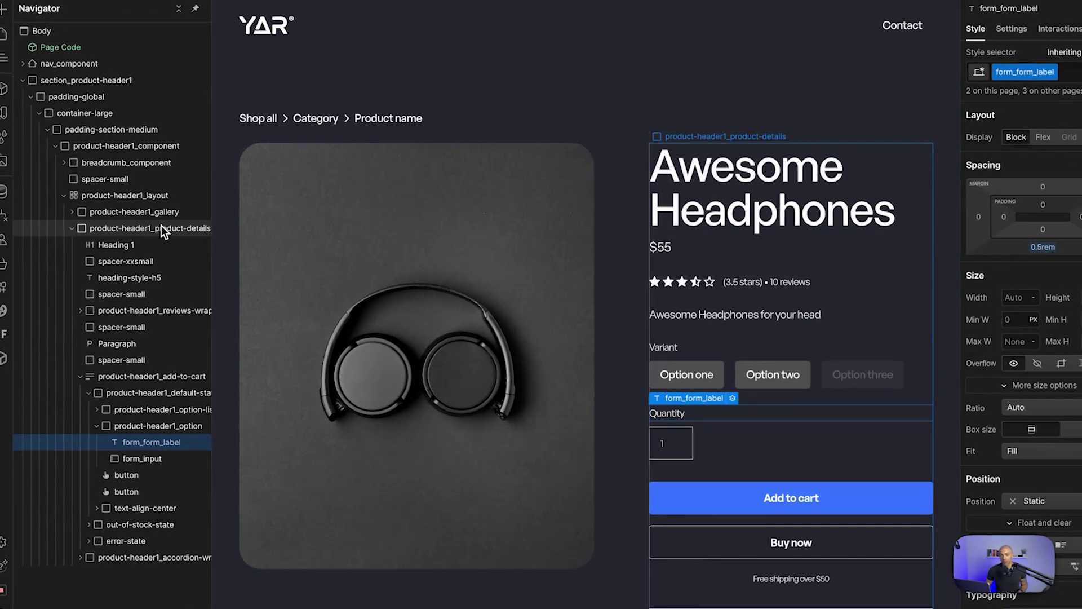
click(179, 9)
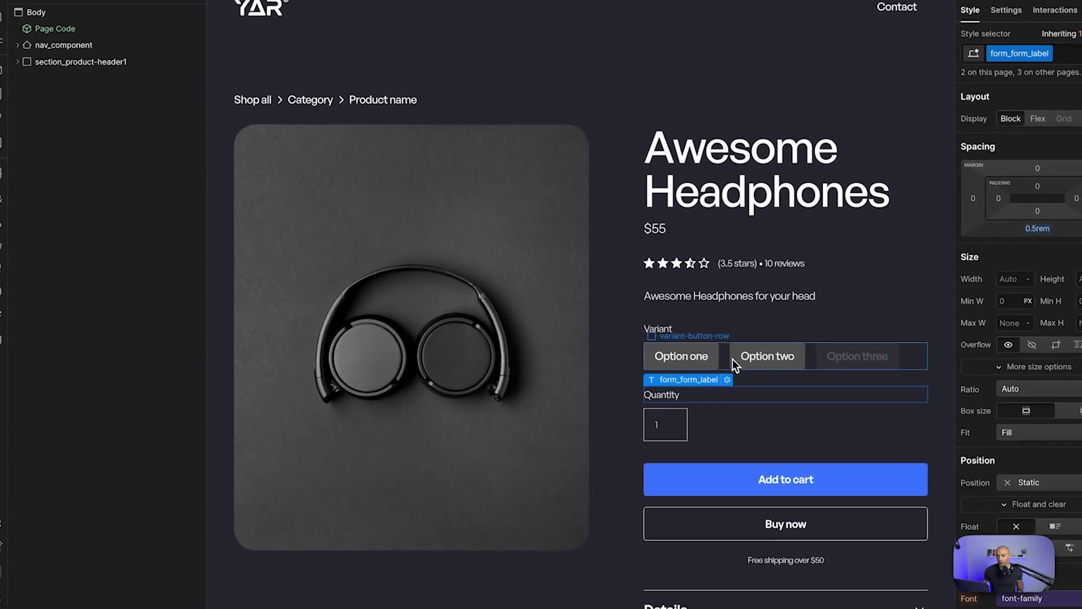
click(726, 360)
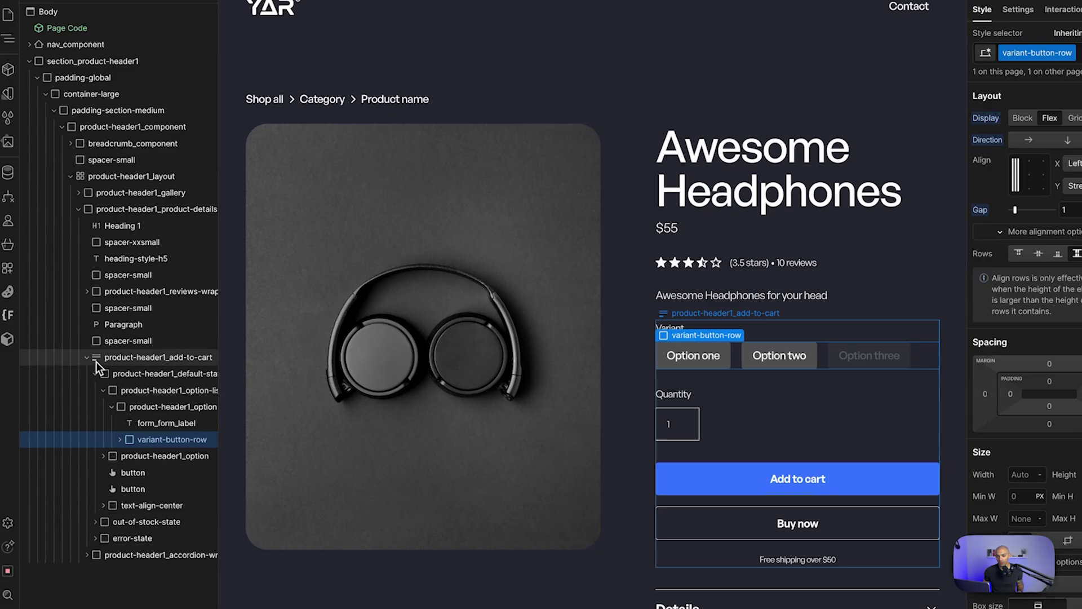
click(95, 374)
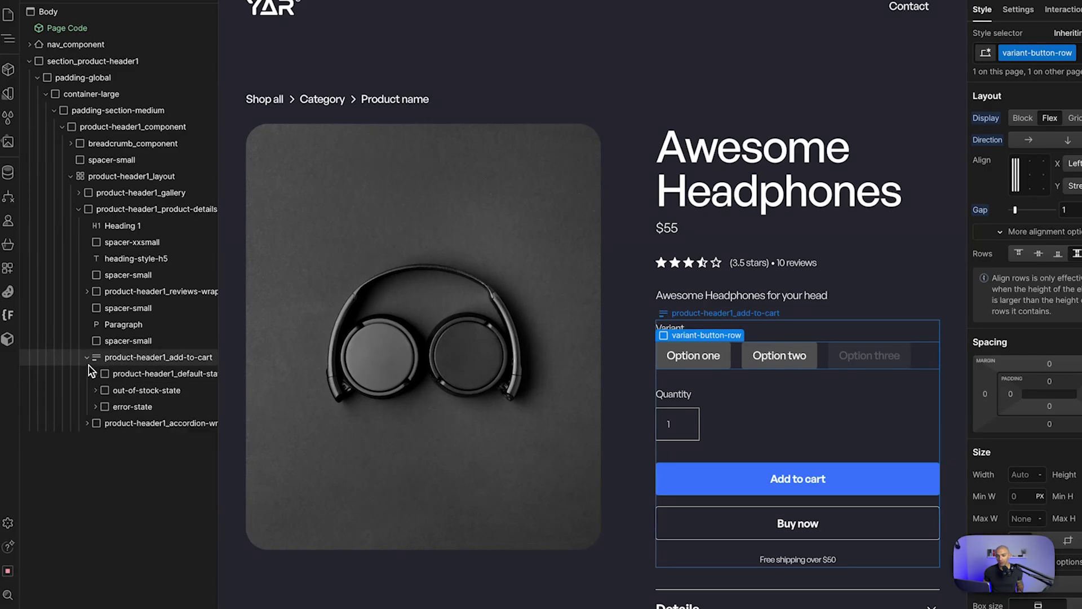
click(87, 359)
click(739, 367)
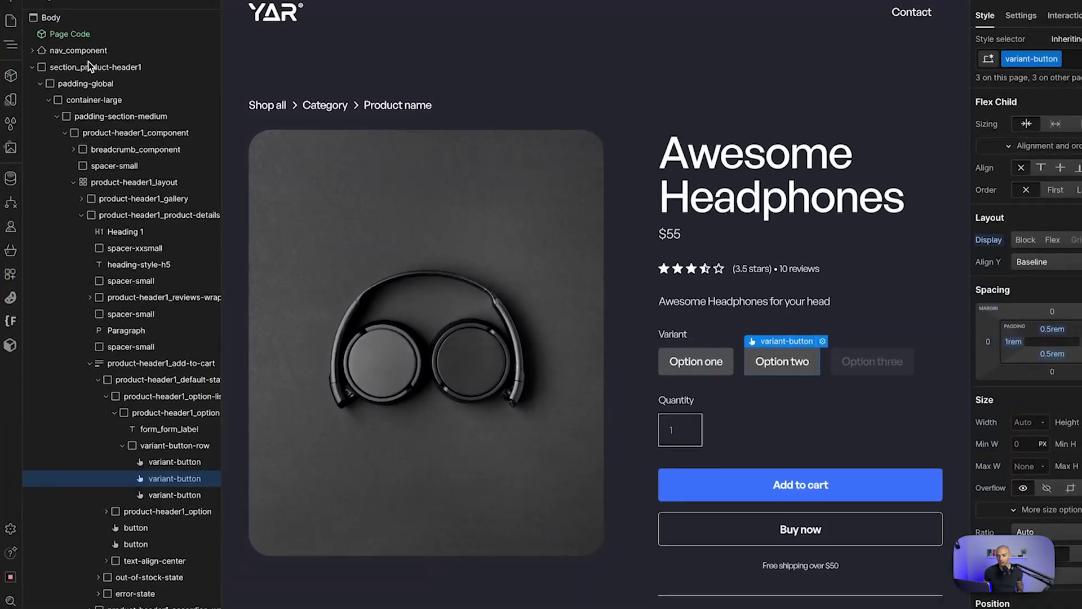
click(136, 369)
click(90, 364)
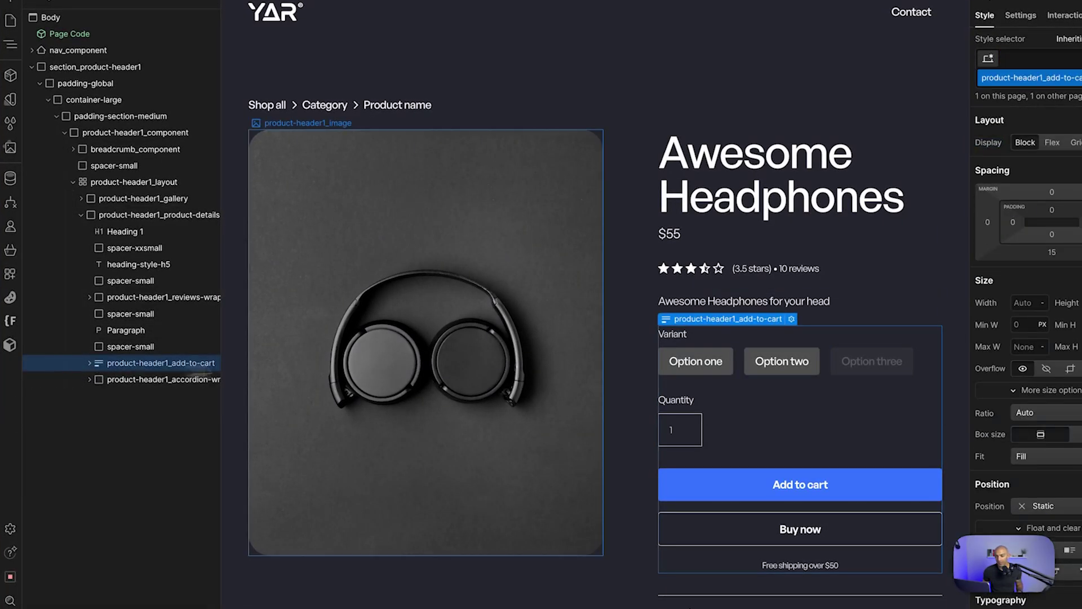
Add an Ecommerce Add to Cart element inside product-header1_product-details, above the static product-header1_add-to-cart block
click(114, 217)
key(a)
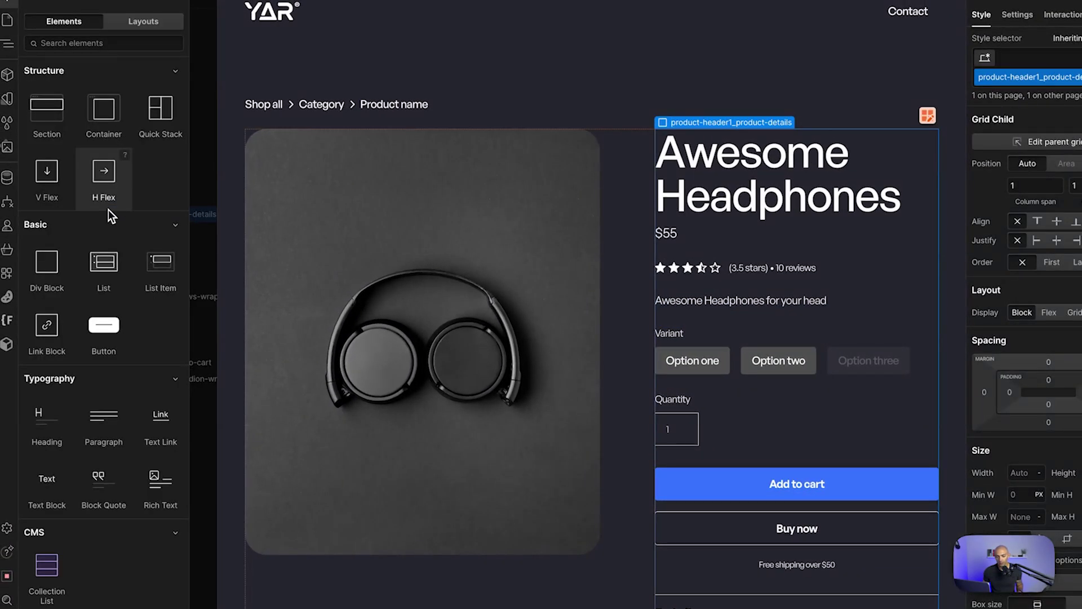
scroll(107, 254, down, 2)
scroll(103, 278, down, 5)
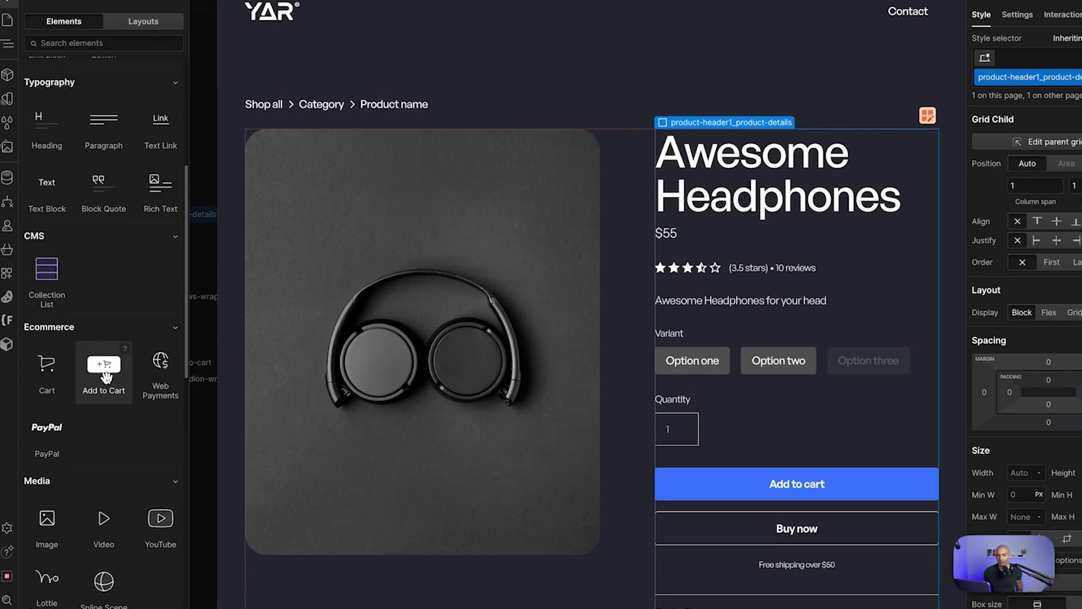
click(104, 367)
drag(110, 361, 110, 350)
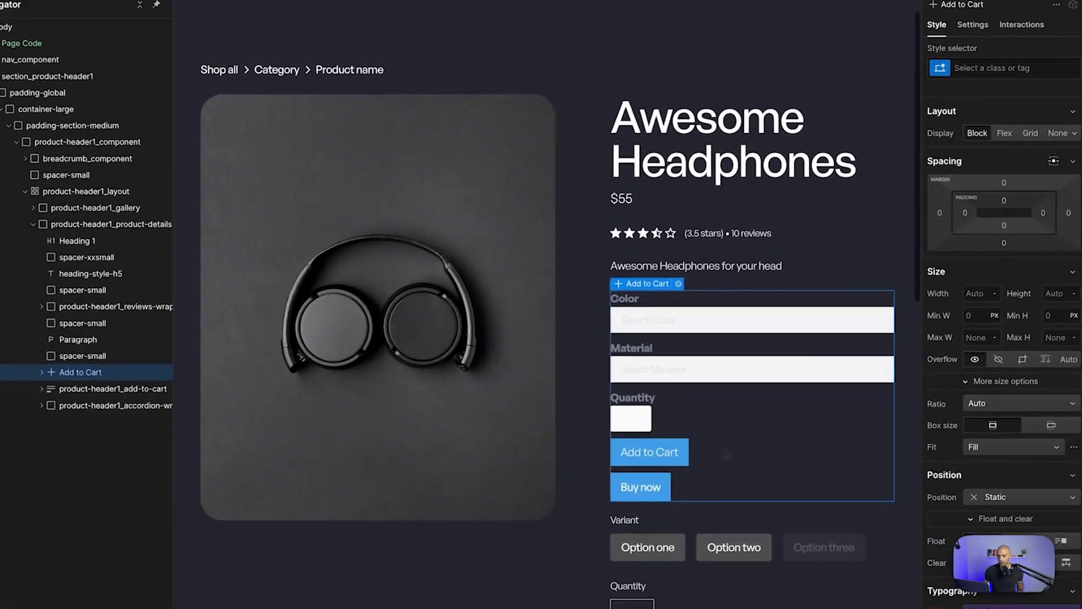
Preview the product page, inspect the choices in the Color and Material dropdowns, and leave the preview
click(704, 326)
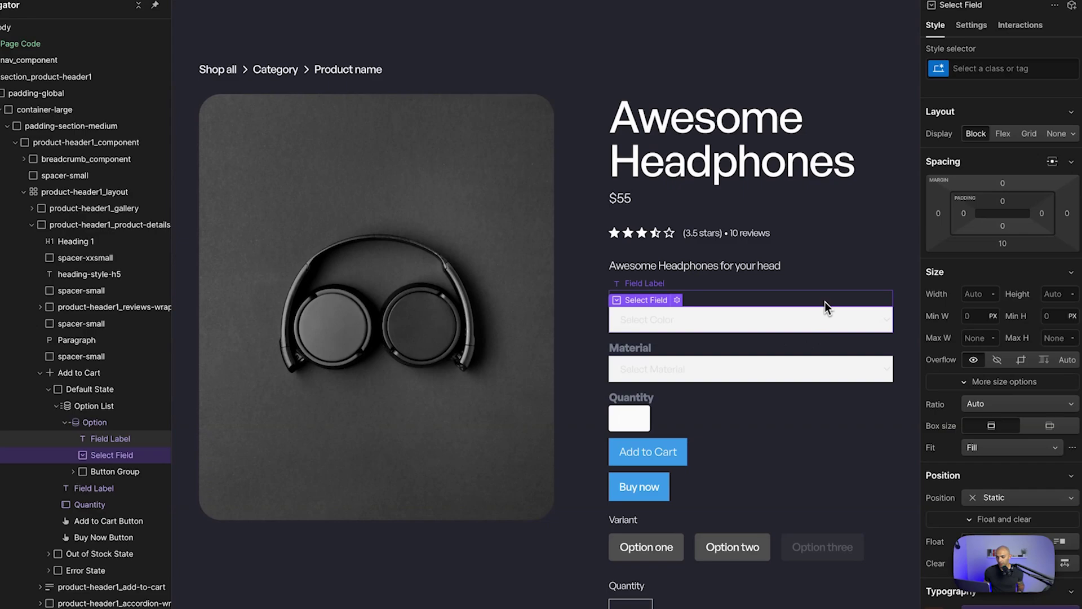
click(955, 1)
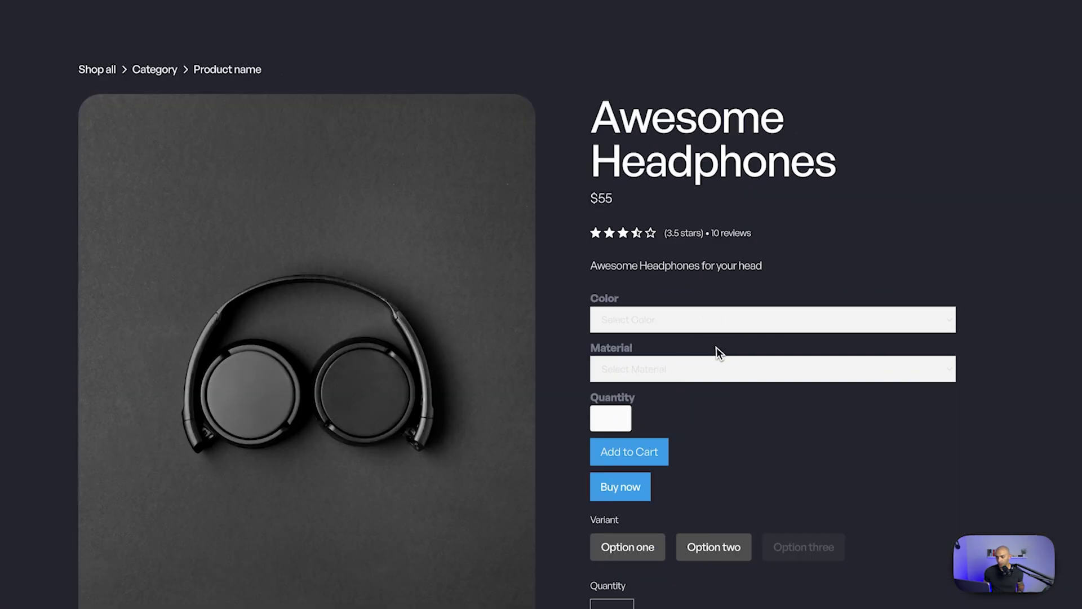
click(725, 322)
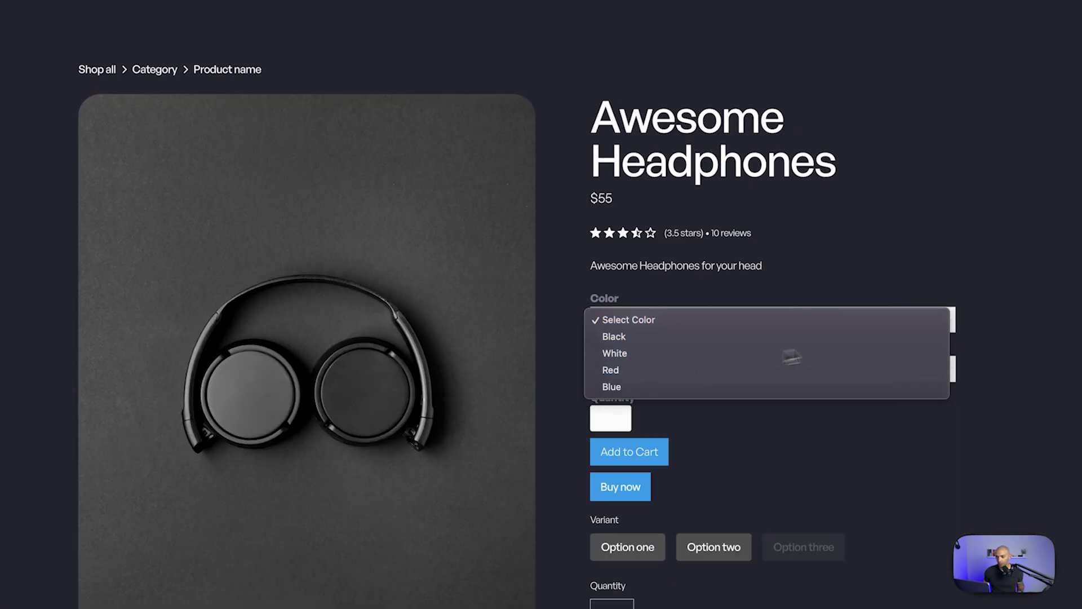
click(974, 309)
click(827, 365)
click(936, 265)
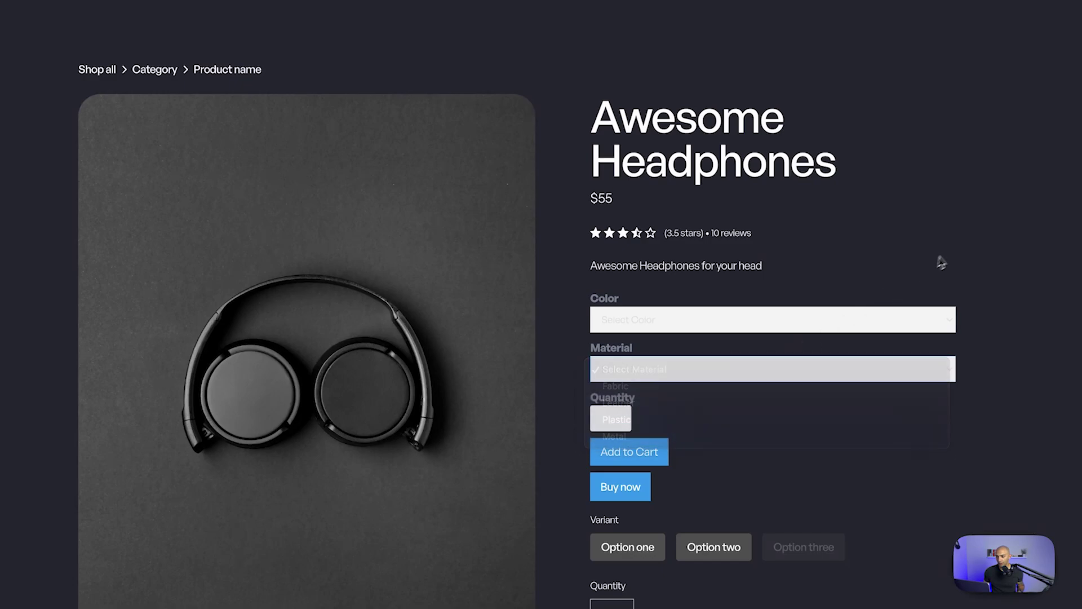
key(Escape)
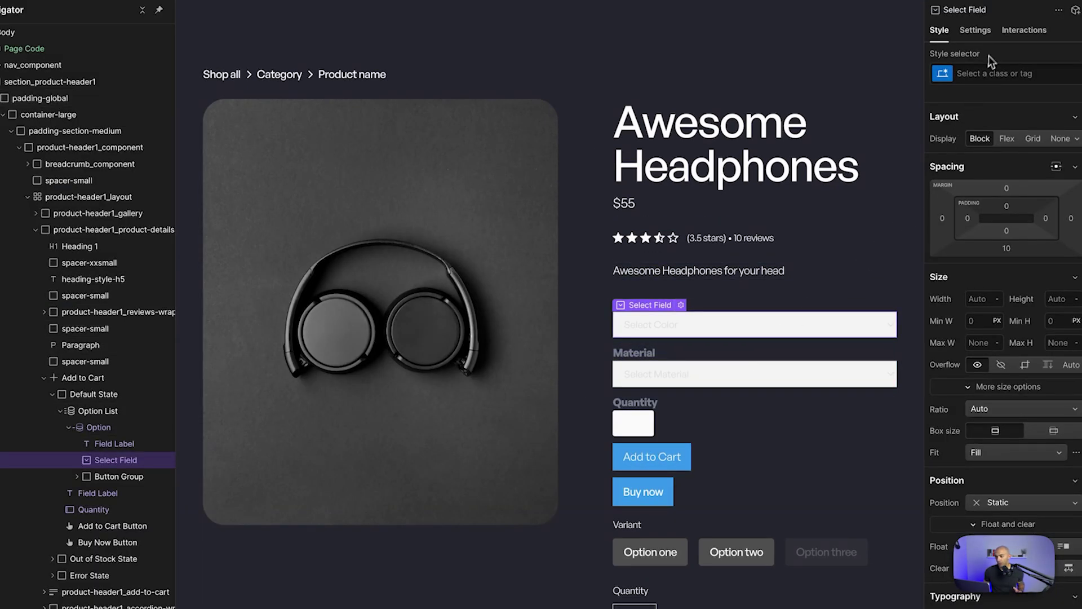
Set the variant selector of the Add to Cart element's Option to Buttons
click(988, 32)
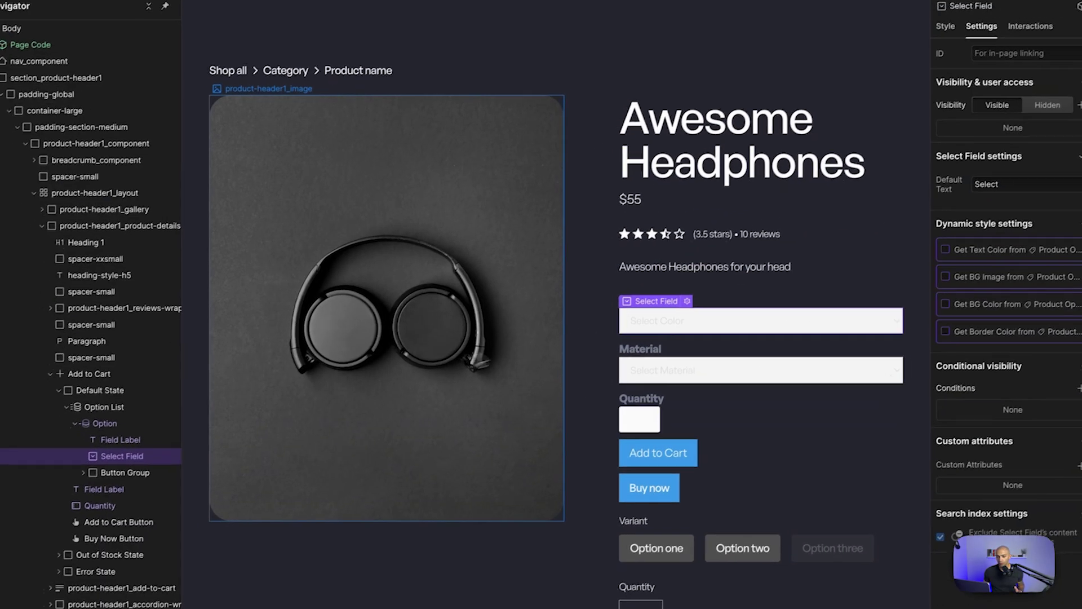
click(115, 427)
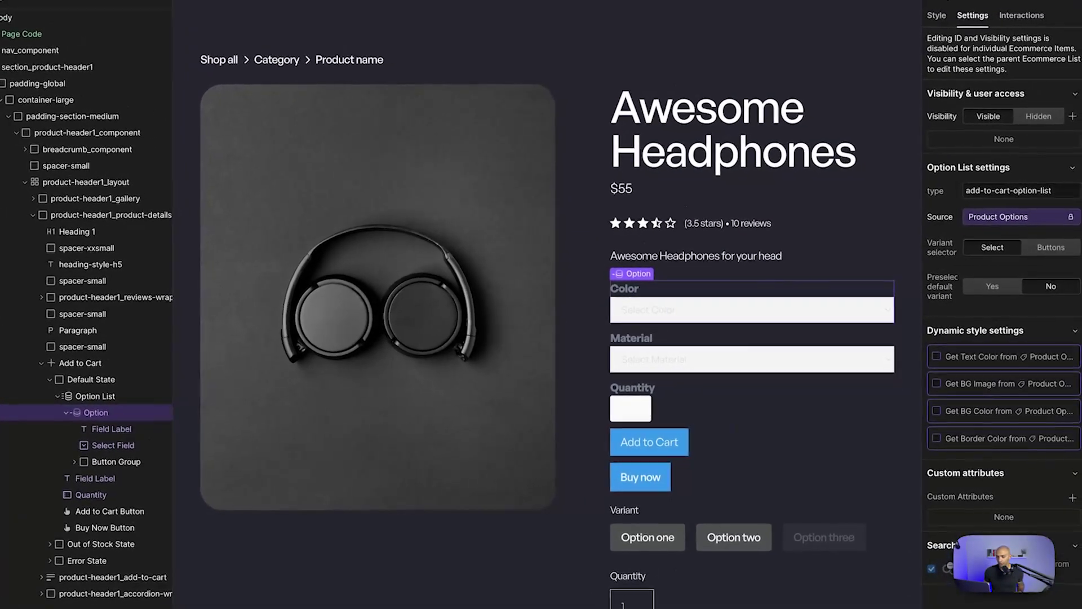
click(1048, 248)
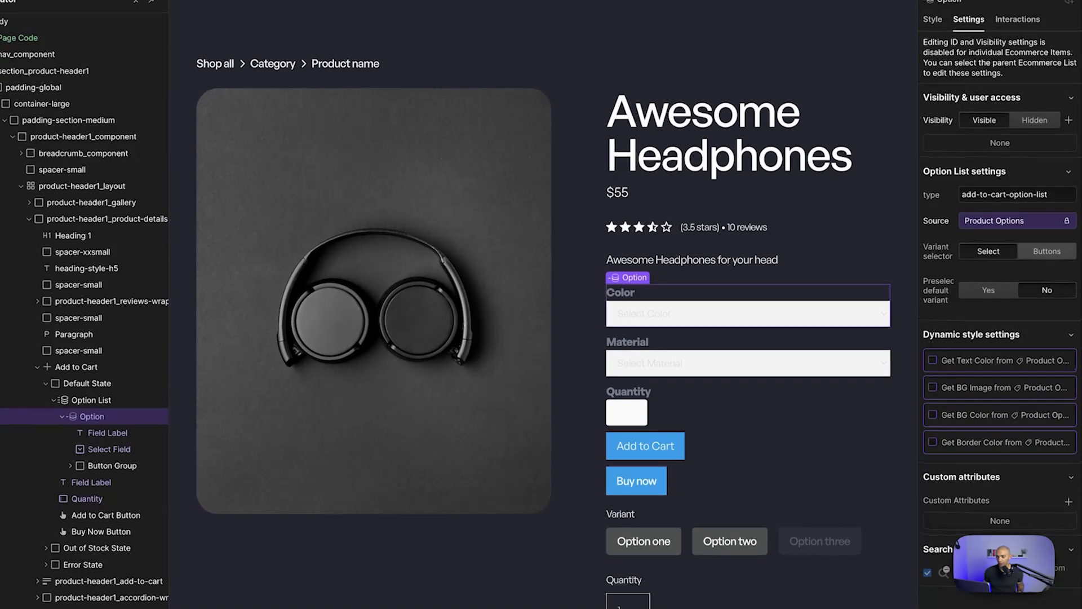
Apply the static option buttons' variant-button class to the new Color and Material option buttons
click(796, 317)
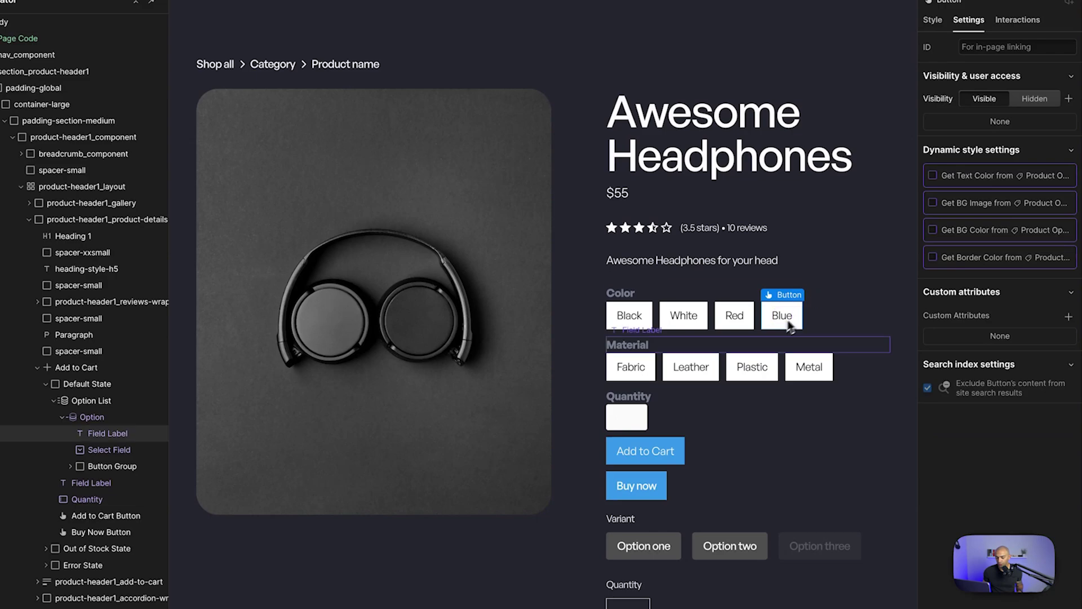
key(s)
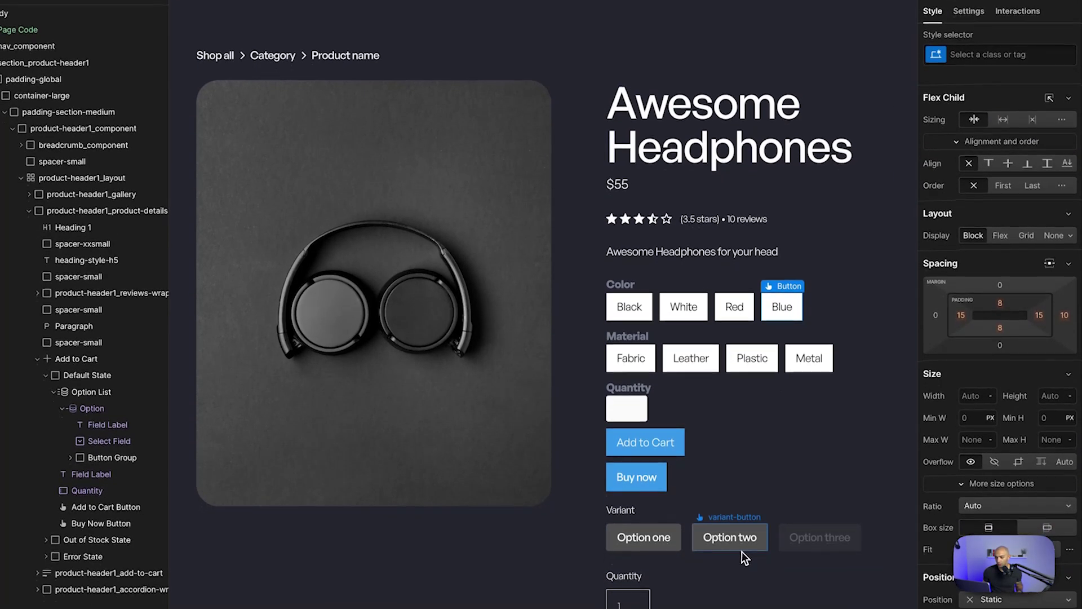
click(733, 550)
click(739, 319)
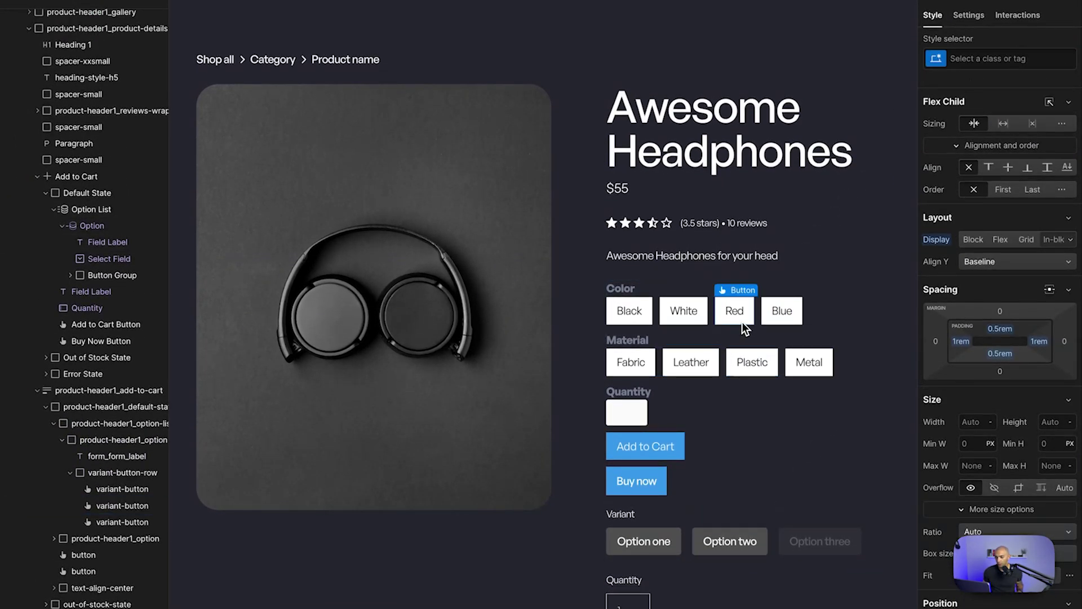
click(987, 59)
text(variant-button)
key(Return)
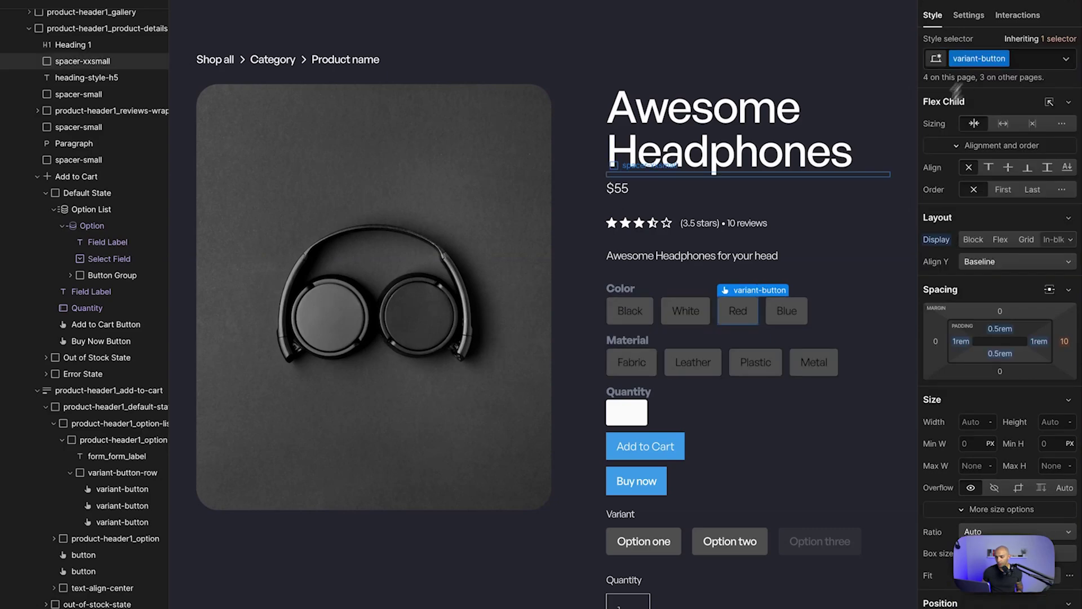
Apply the form_input class with the is-quantity-input combo class to the Quantity field in the new Add to Cart element
scroll(997, 360, down, 3)
scroll(996, 527, down, 2)
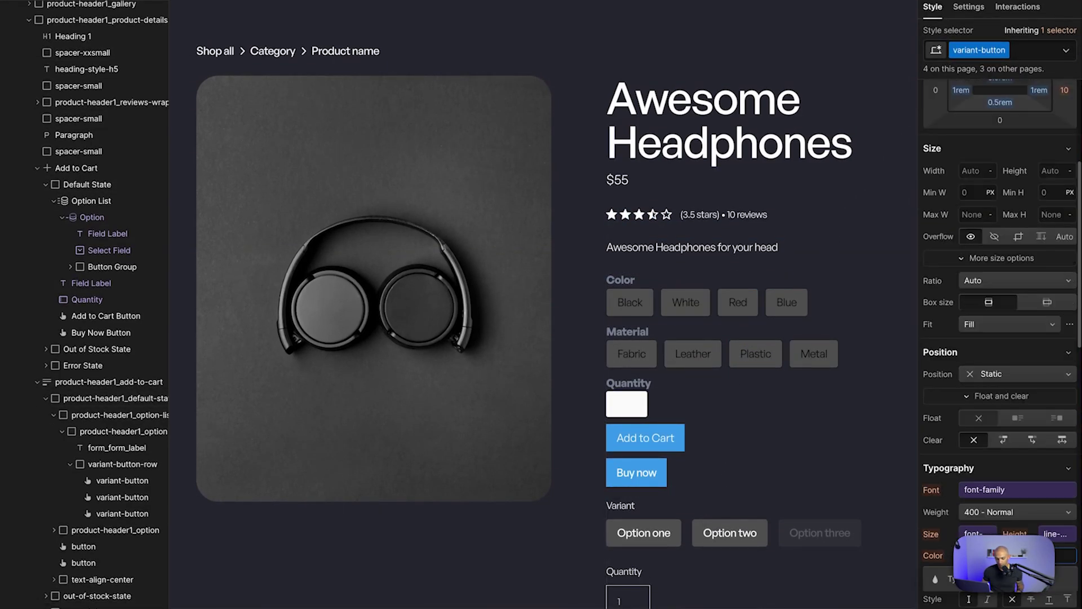
click(630, 599)
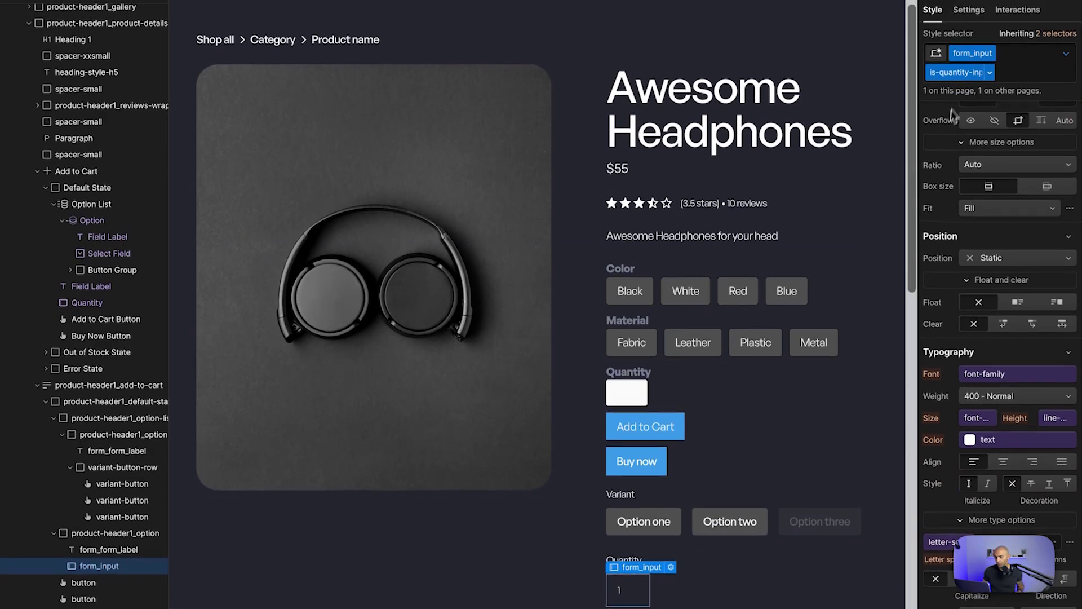
click(626, 397)
click(1017, 61)
text(form_input)
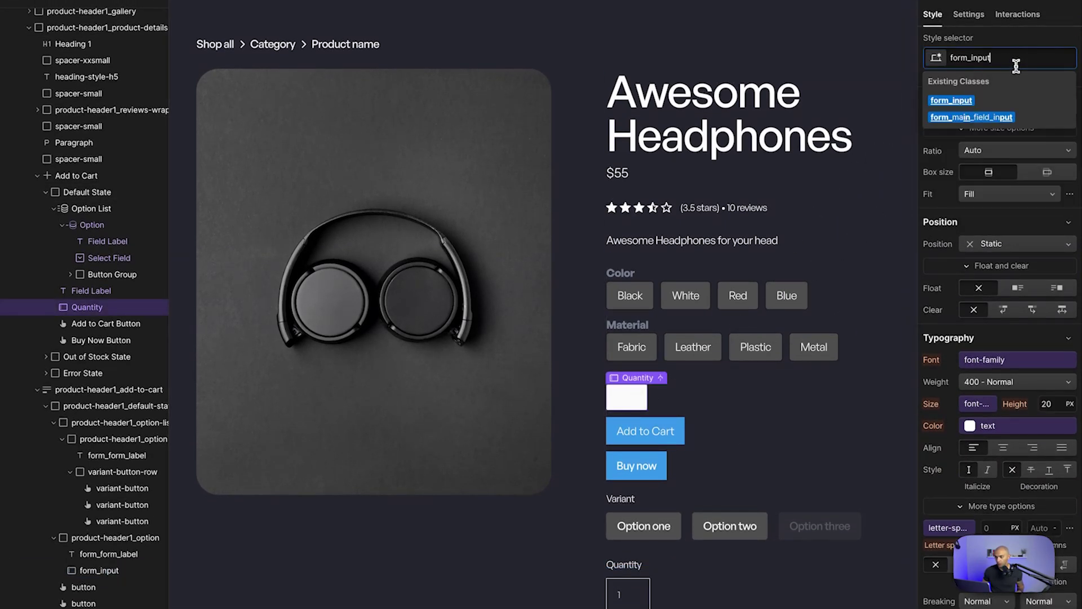
key(Return)
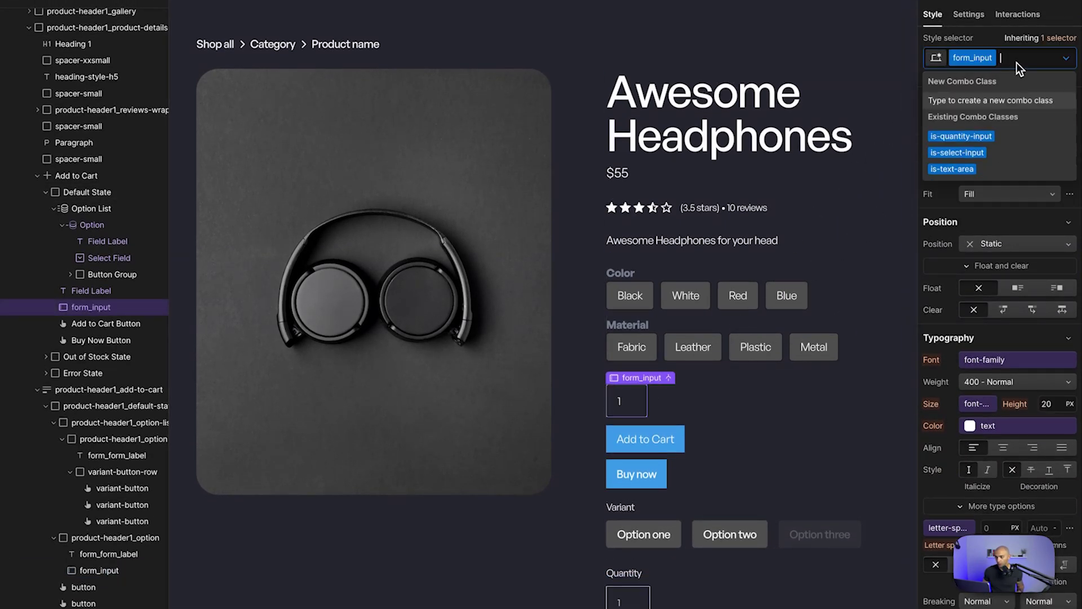
click(991, 137)
Apply the static form's form_form_label class to the new option labels and the new Quantity label
click(626, 573)
double_click(974, 56)
key(ctrl+c)
click(637, 272)
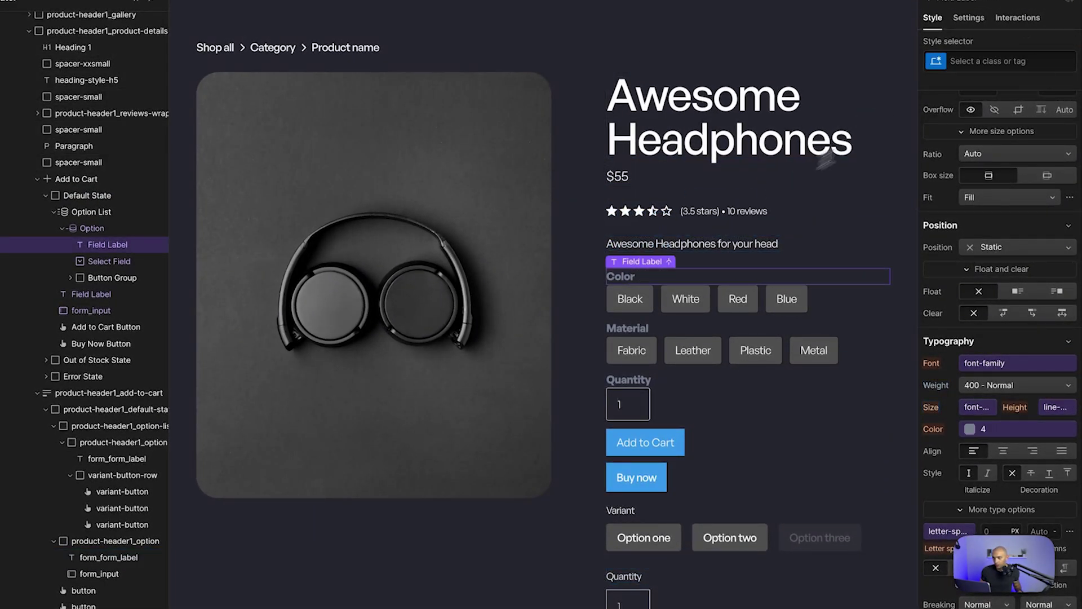
click(1003, 61)
key(ctrl+v)
key(Return)
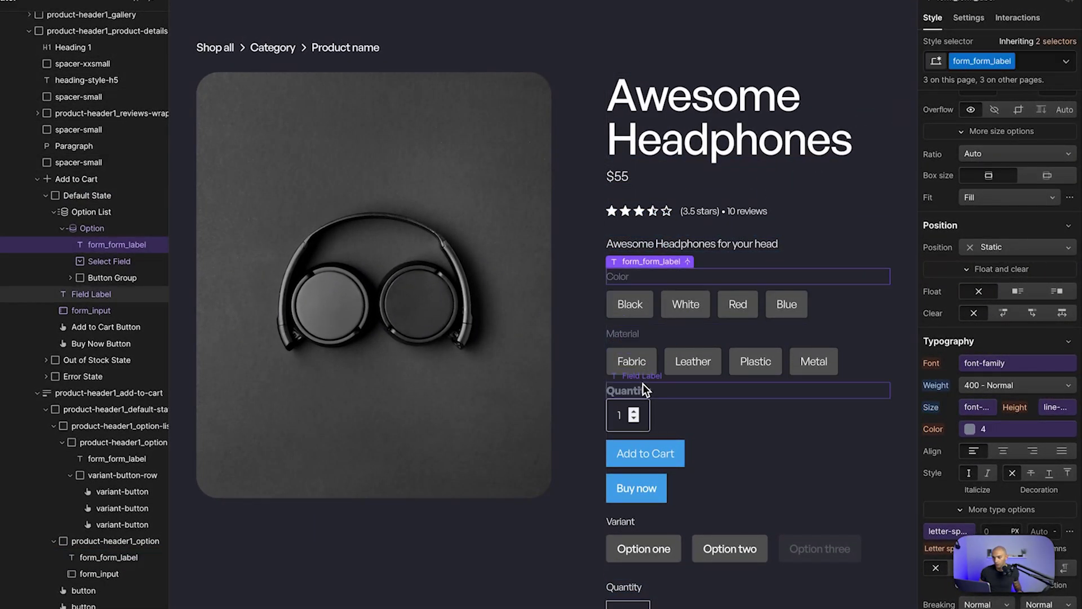
click(642, 384)
click(1003, 61)
key(ctrl+v)
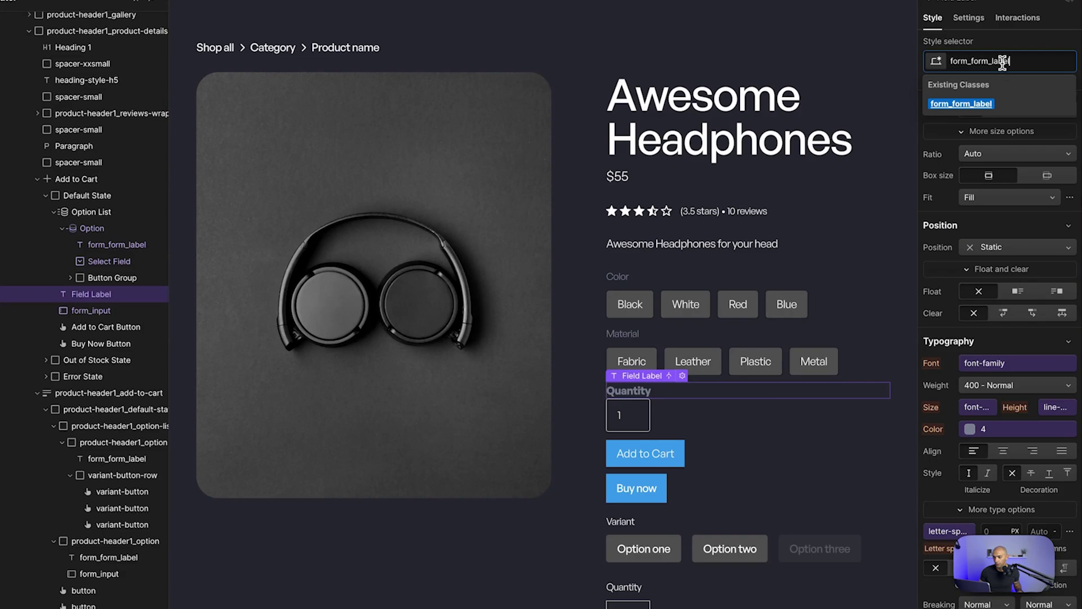
key(Return)
Style the new Add to Cart button with the static button's button and is-add-to-cart-button classes
click(719, 482)
scroll(726, 469, down, 2)
scroll(726, 469, down, 2)
click(708, 465)
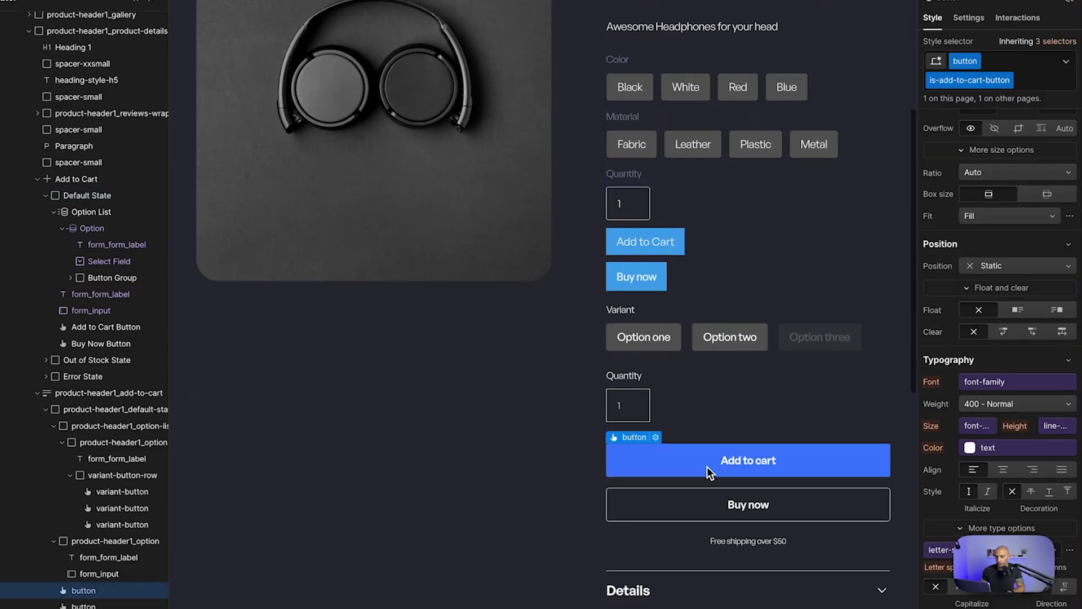
click(645, 241)
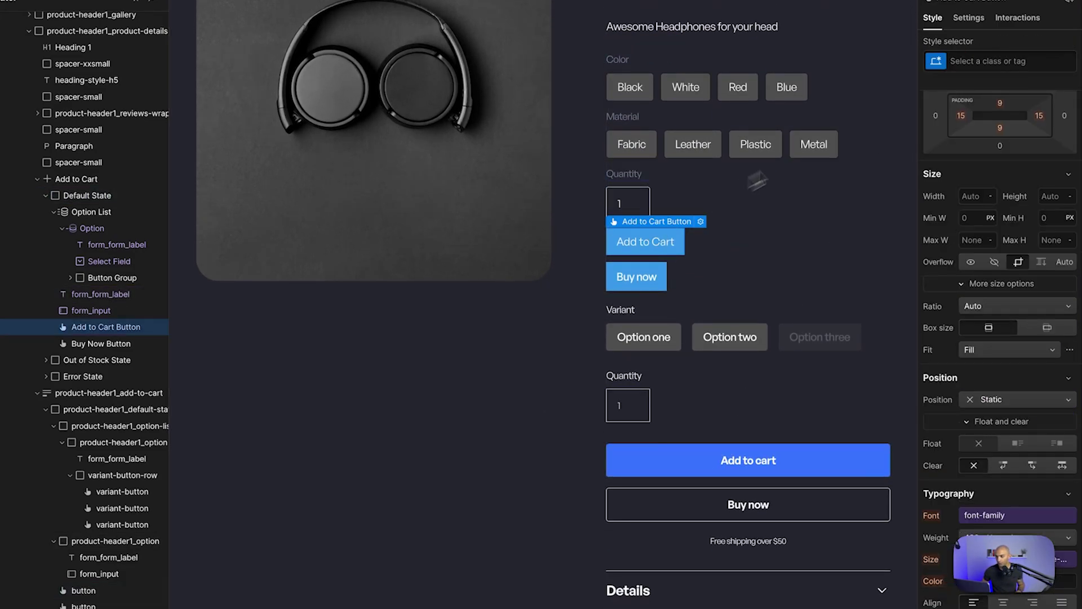
key(ctrl+alt+v)
click(739, 463)
click(649, 244)
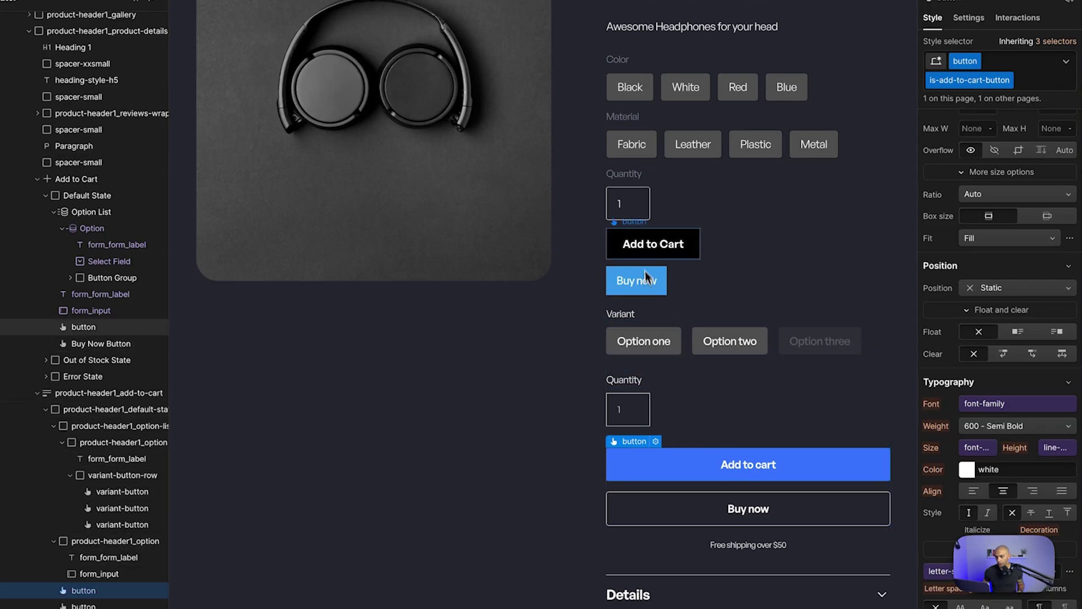
key(ctrl+alt+v)
Style the new Buy now button with the button, is-secondary and is-buy-now-button classes used on its static counterpart
click(724, 520)
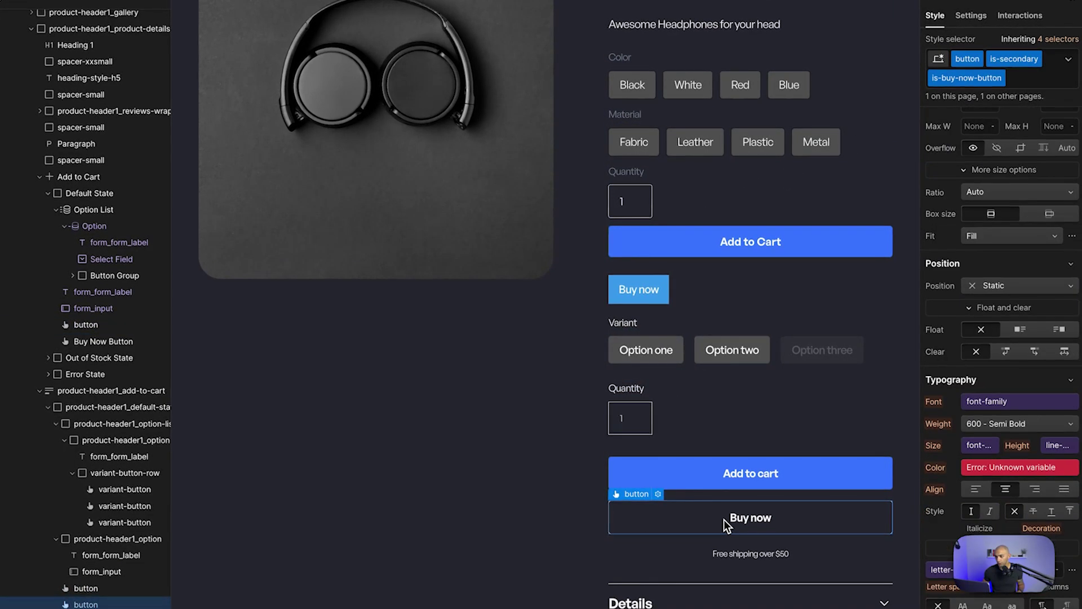
click(667, 276)
click(999, 58)
text(button)
key(Return)
click(999, 58)
click(984, 158)
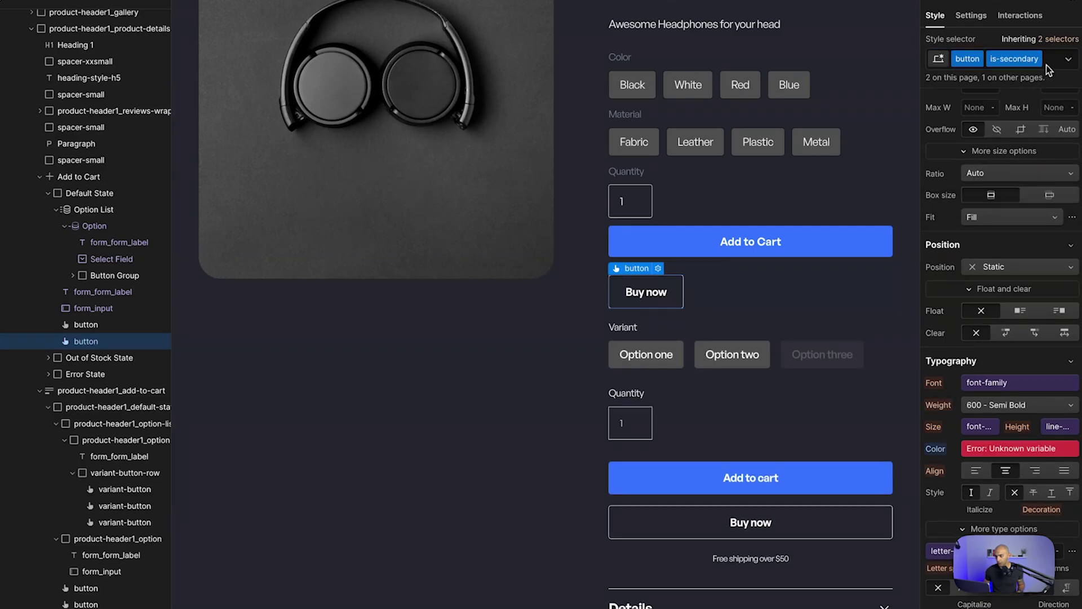
click(1046, 63)
click(975, 160)
Delete the static product-header1_add-to-cart form, keeping the text-align-center shipping note below the new Add to Cart element
click(729, 447)
click(724, 458)
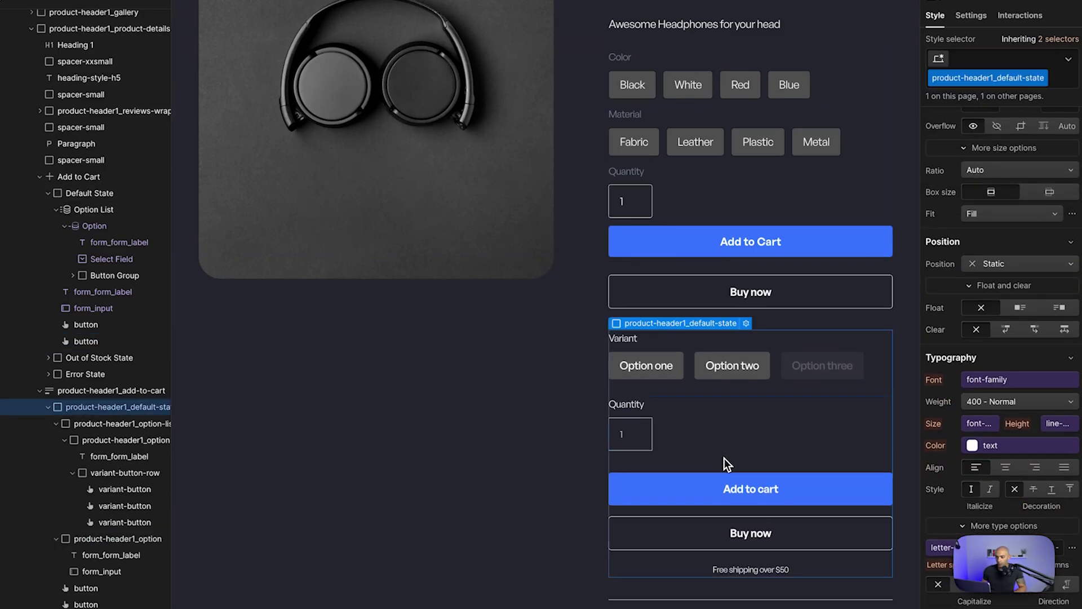
key(Delete)
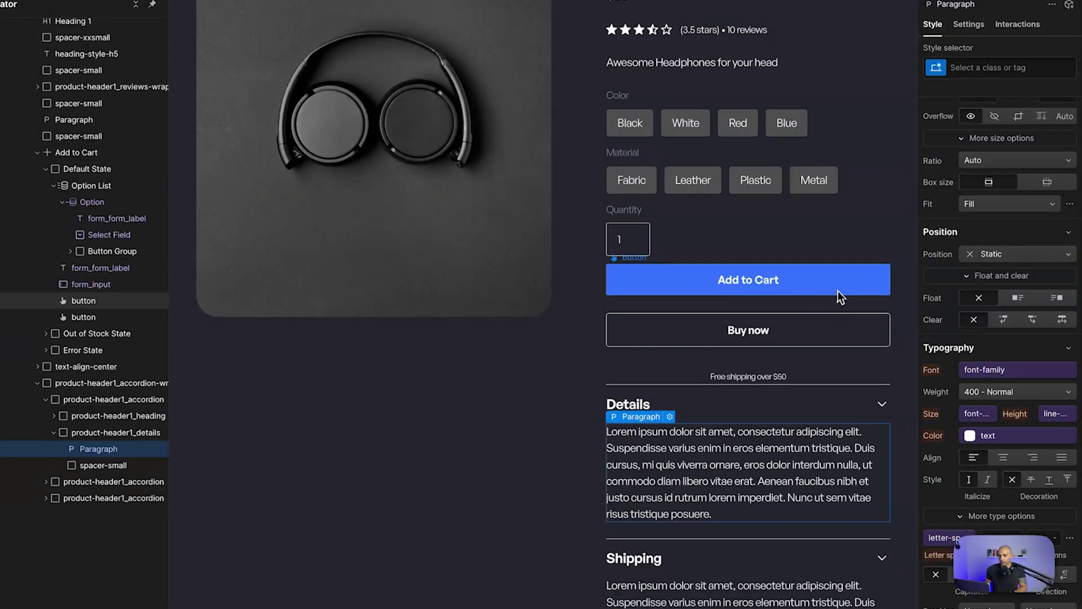
scroll(838, 290, up, 4)
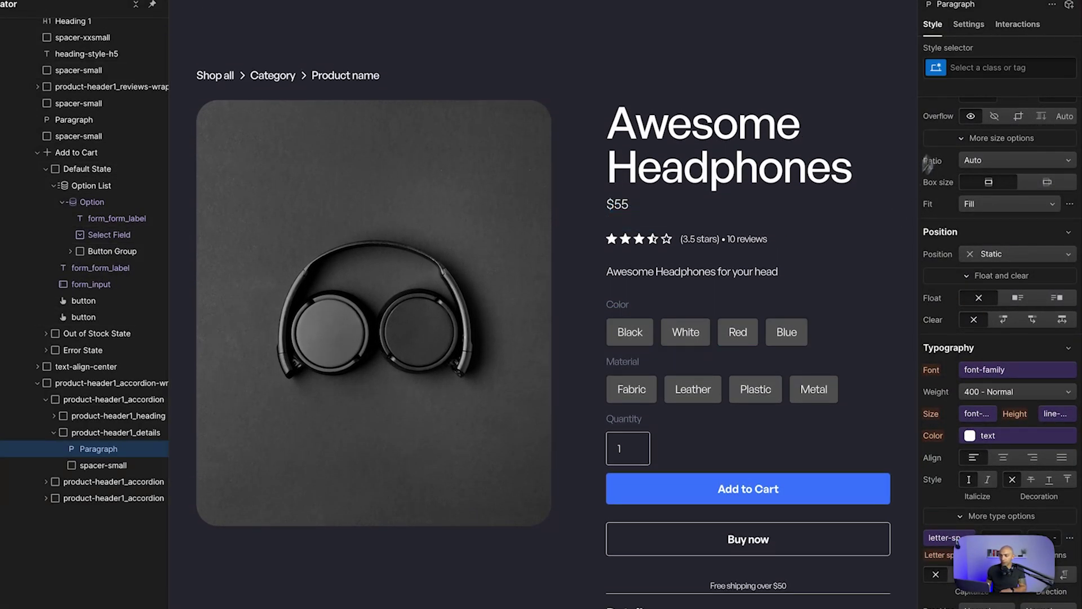
Preview the product page, try the Color and Material option buttons, and leave the preview
key(ctrl+shift+p)
click(621, 345)
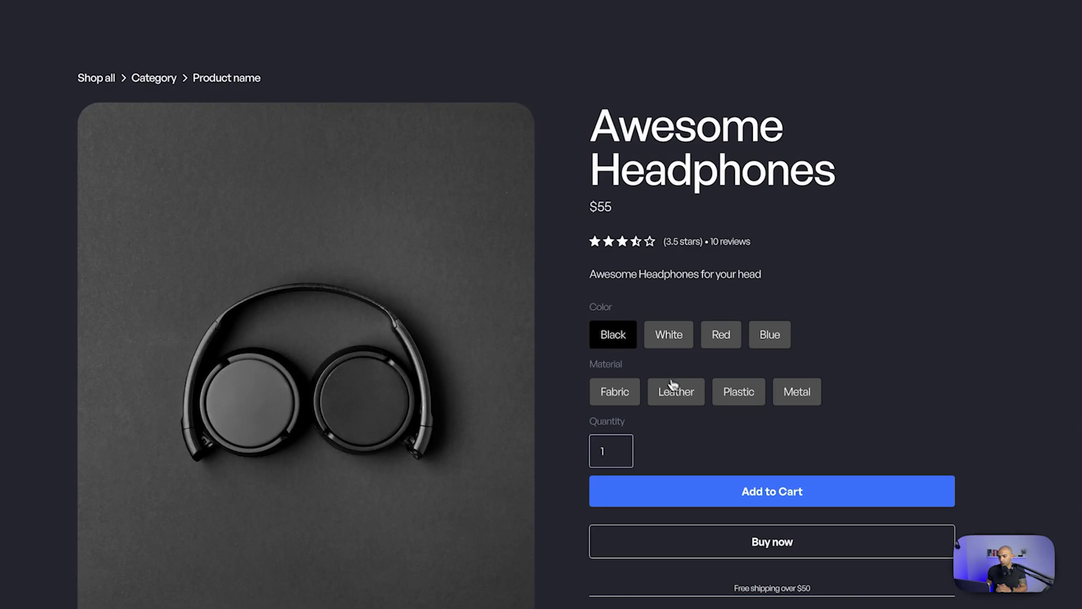
click(673, 389)
click(786, 337)
click(792, 391)
click(738, 393)
click(677, 395)
click(626, 394)
key(ctrl+shift+p)
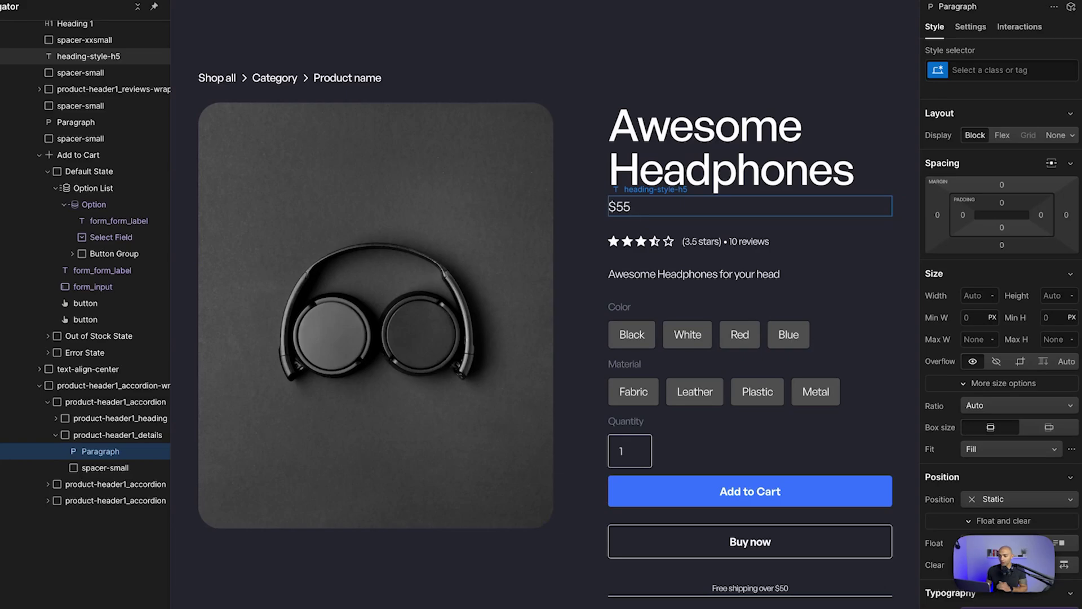
Move the heading-style-h5 price text into the Add to Cart Default State, between the quantity input and the Add to Cart button
click(623, 214)
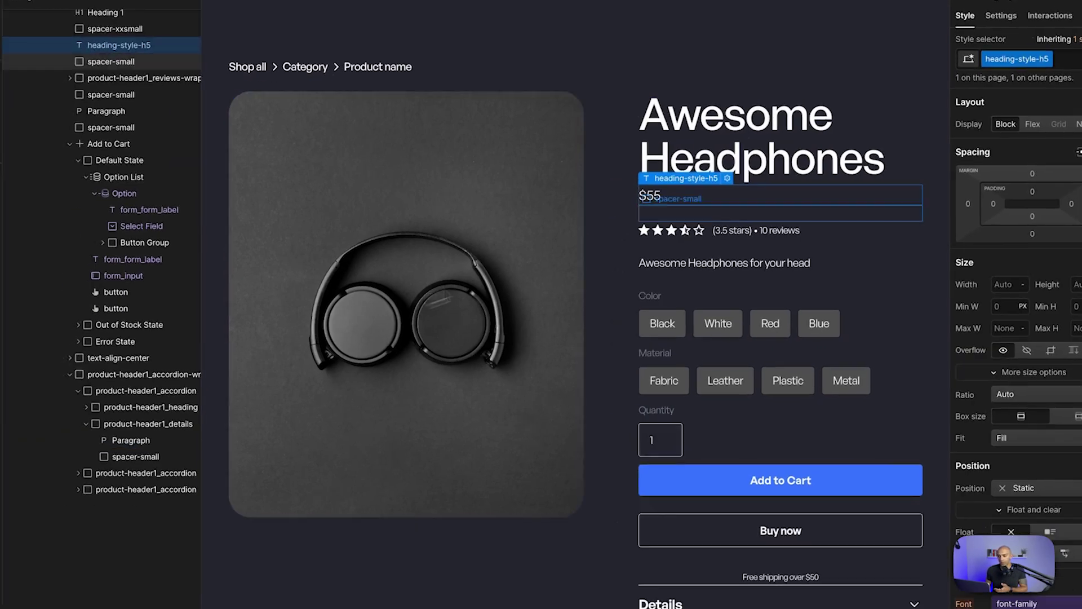
click(805, 430)
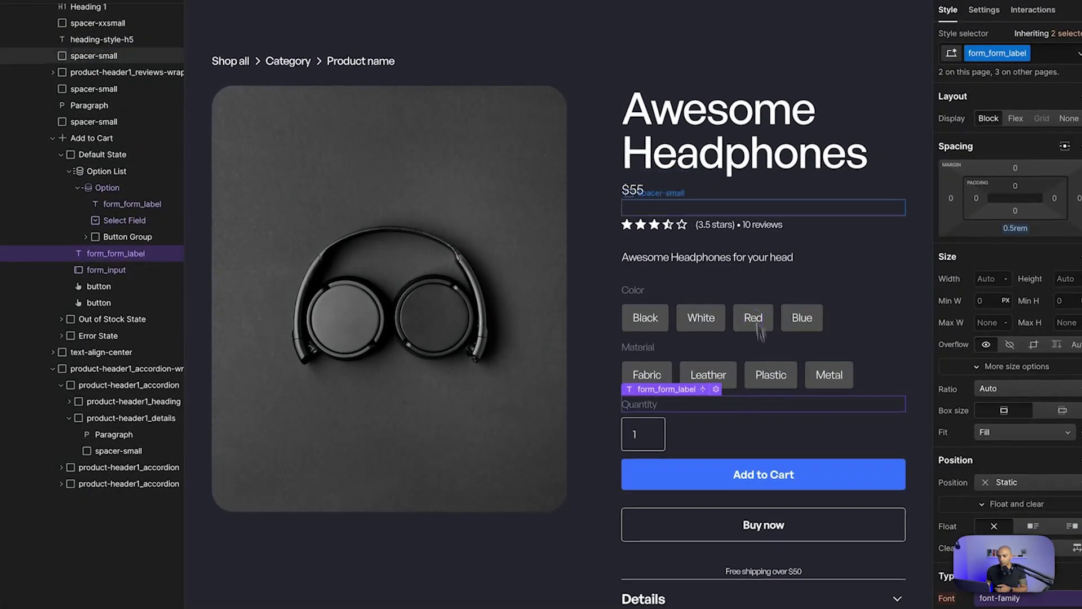
click(751, 204)
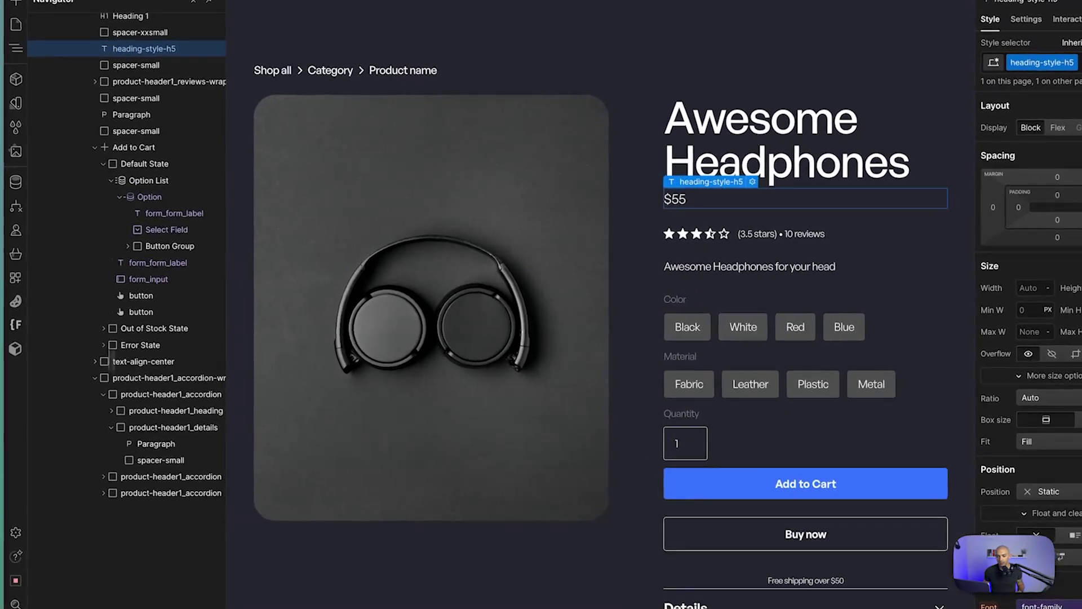
drag(112, 41, 117, 273)
click(110, 140)
click(620, 440)
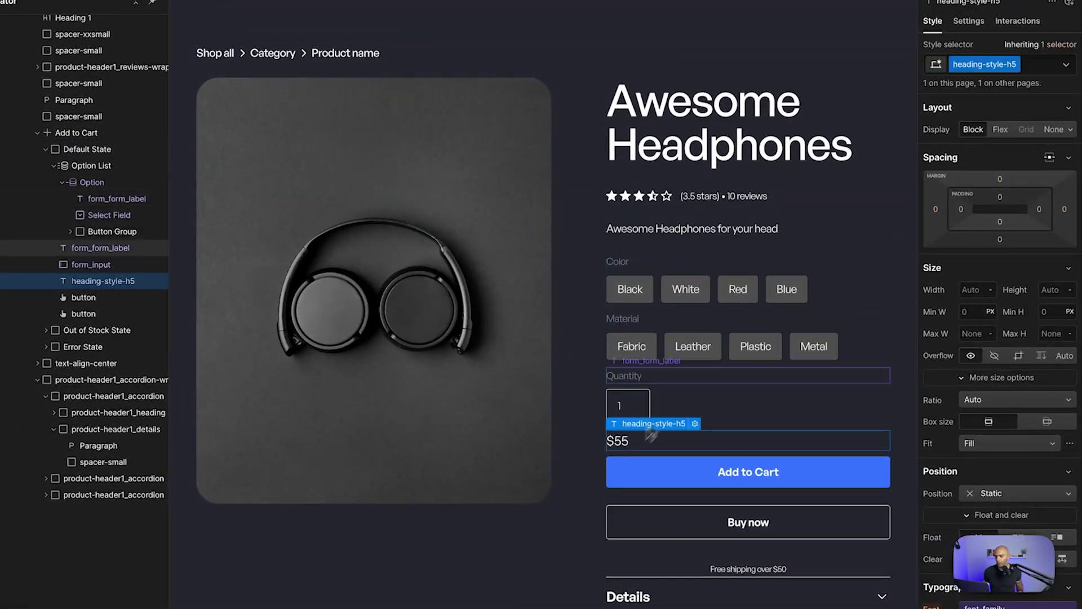
Bind the heading-style-h5 text to the Price field of Products
click(970, 22)
click(976, 183)
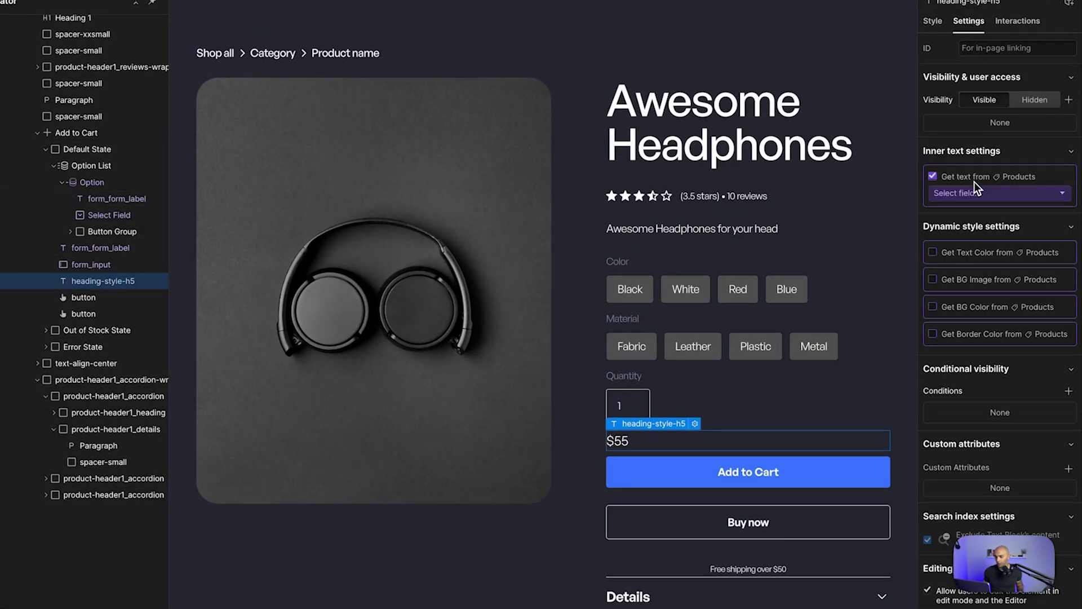
click(975, 192)
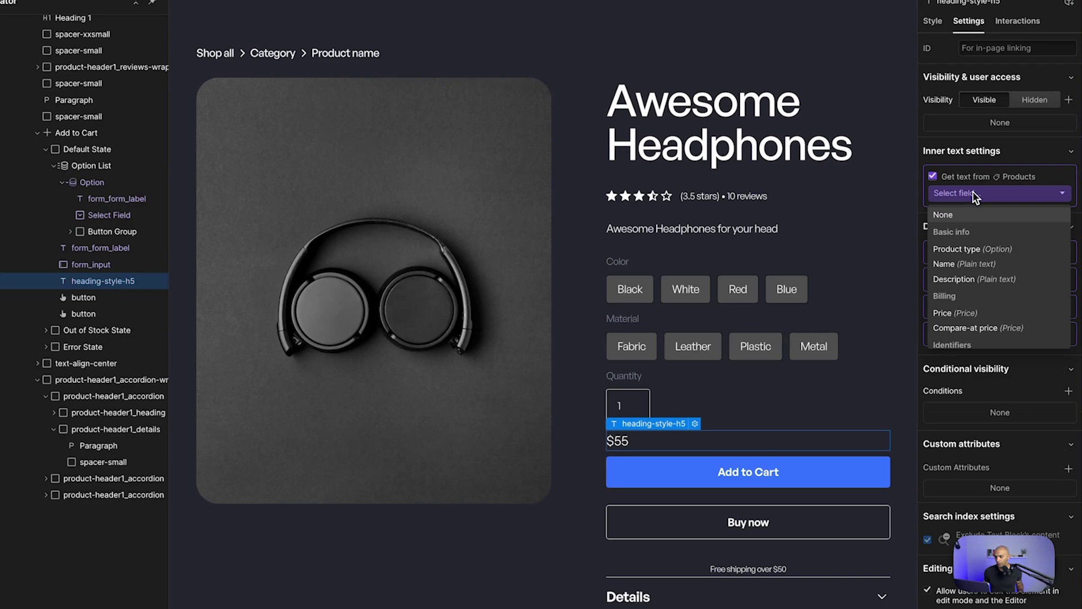
click(973, 314)
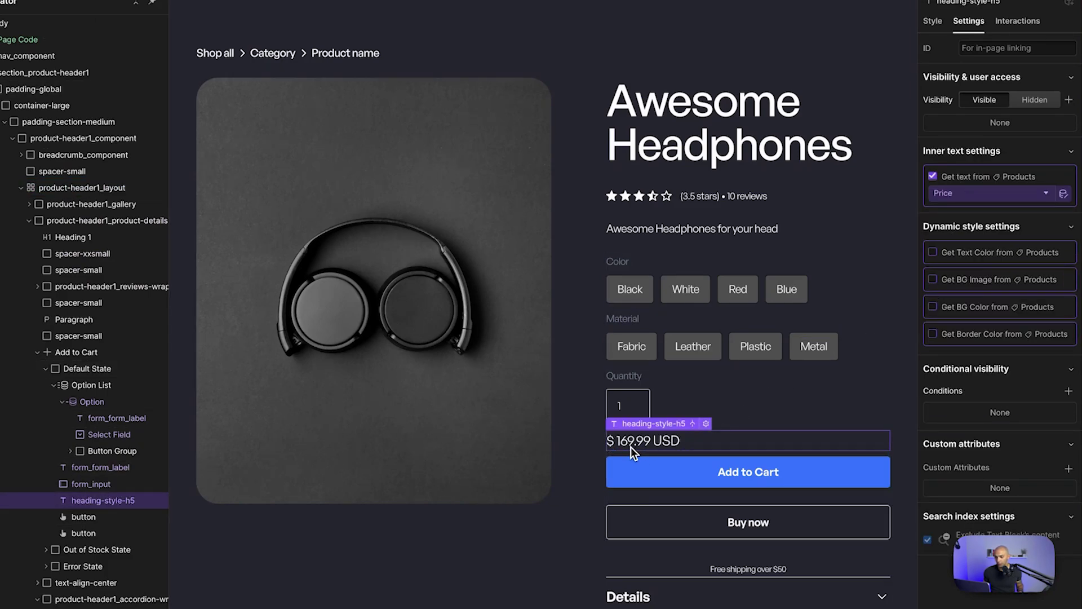
Publish the site to the level-starter.webflow.io staging domain and open the published page
click(1057, 4)
click(968, 185)
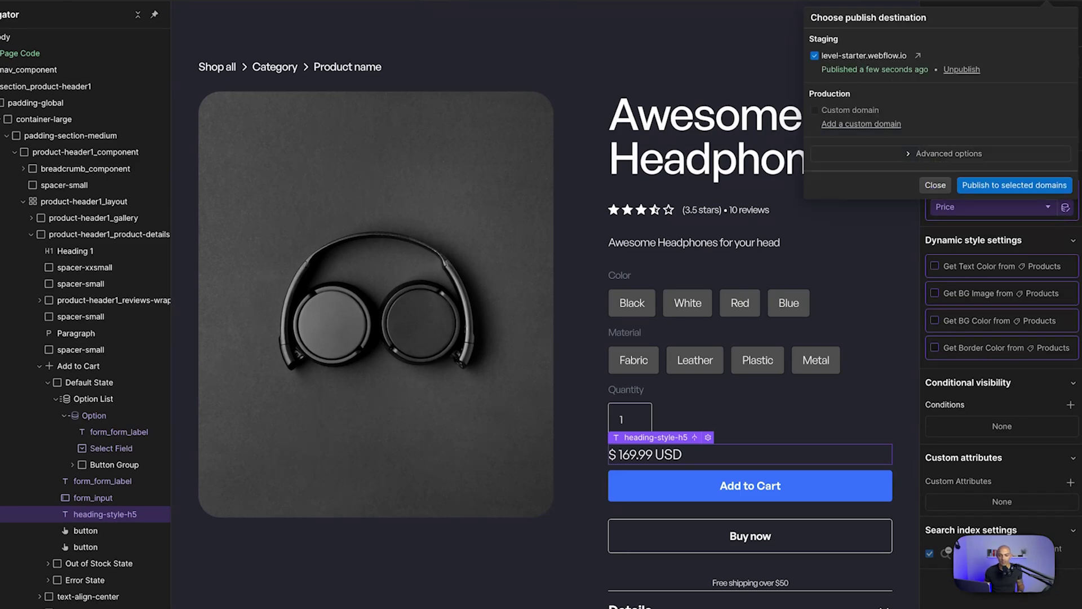
click(920, 55)
On the published page, check the price for Black with the Plastic, Leather and Fabric materials
scroll(692, 189, down, 2)
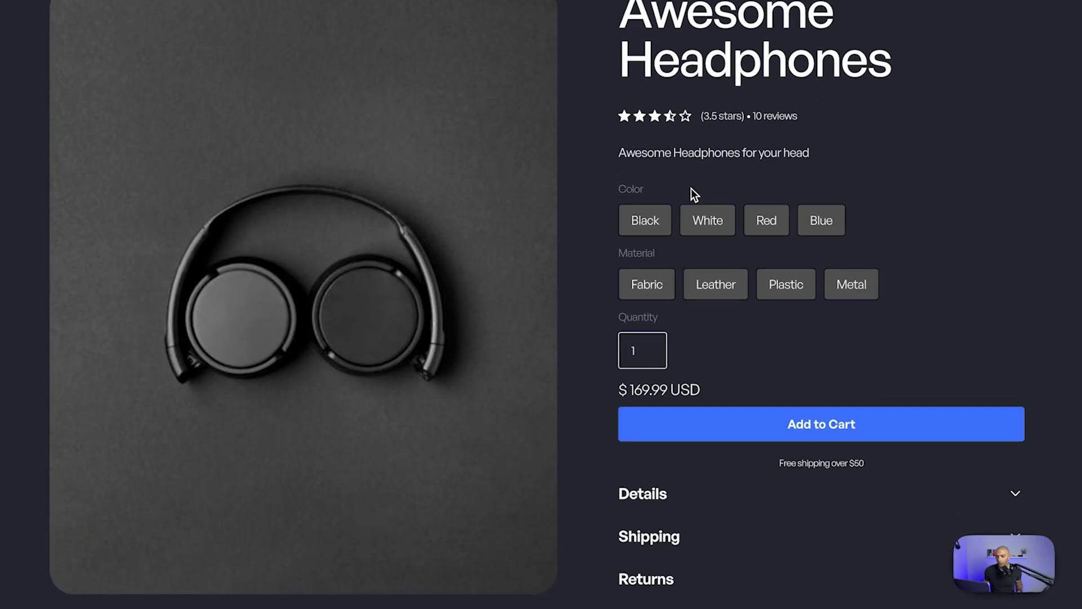
click(637, 218)
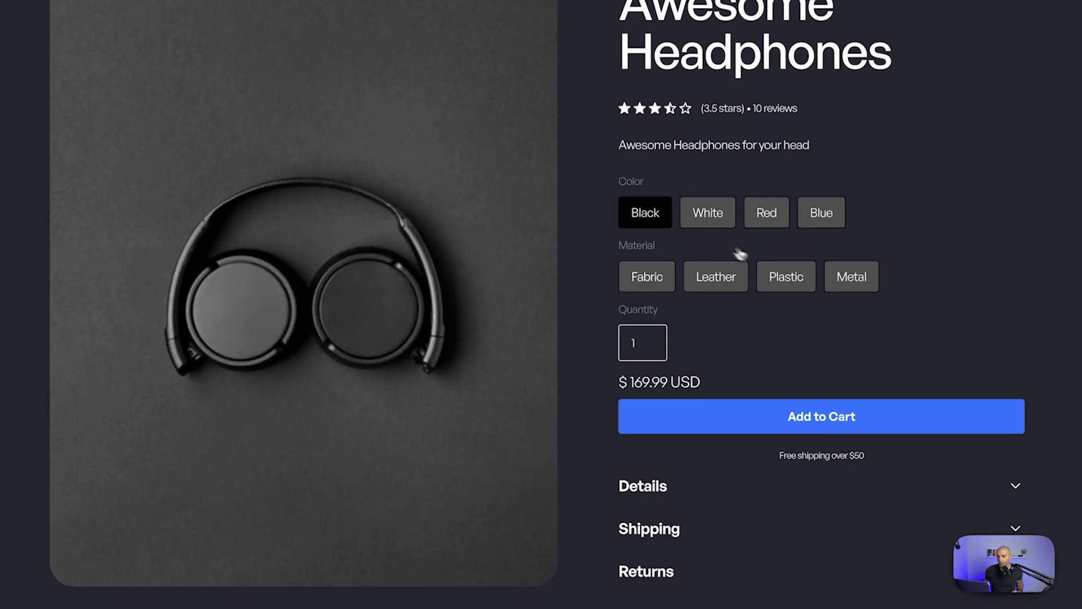
click(789, 282)
double_click(641, 384)
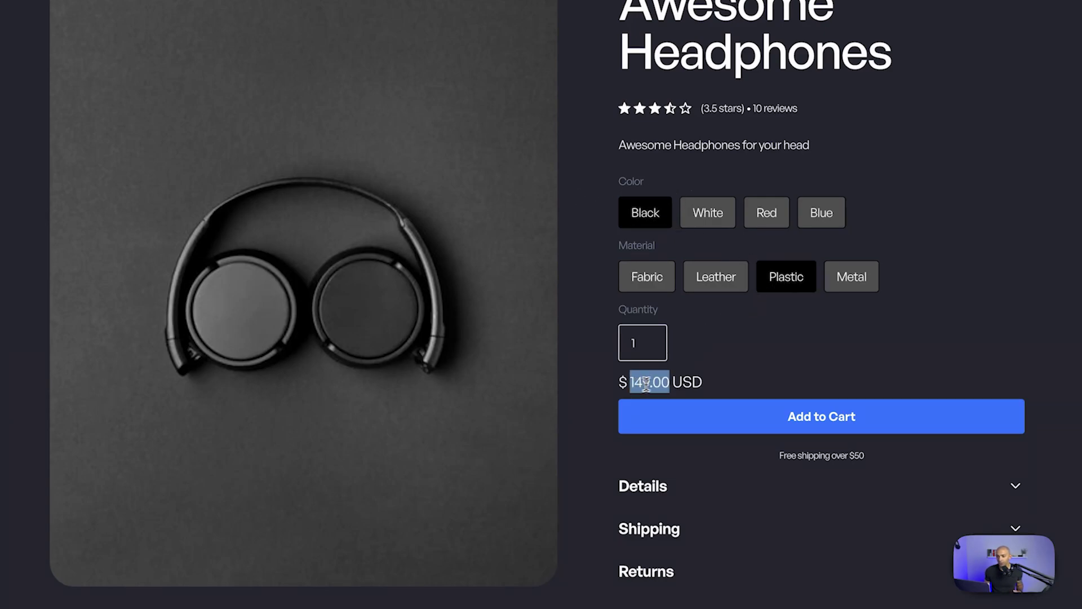
click(705, 322)
click(713, 284)
click(664, 285)
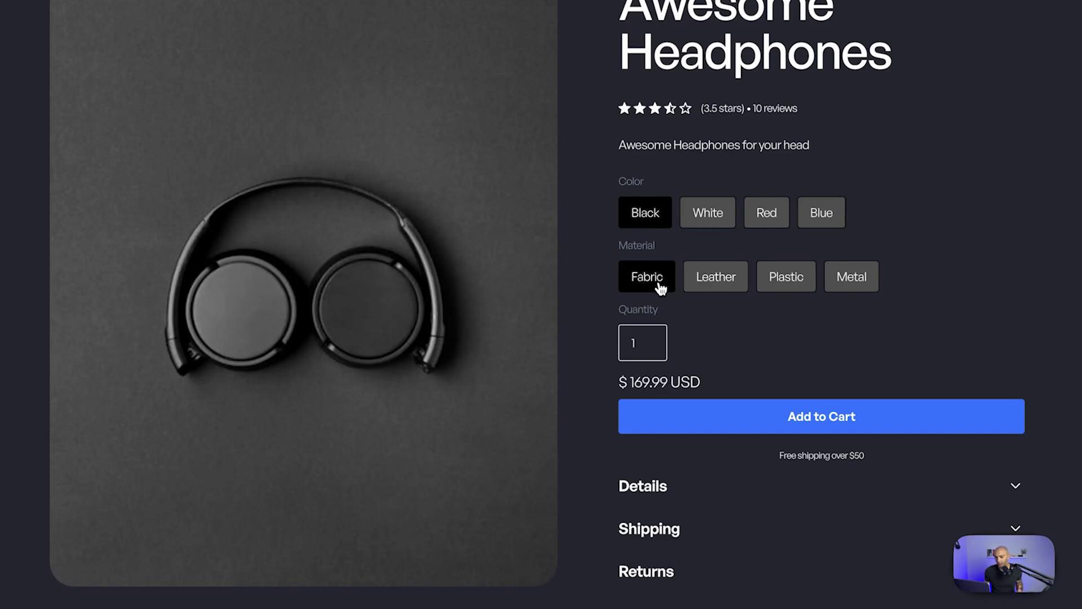
Check how the price and option buttons respond to the White and Blue colors with different materials, including Leather, Plastic and Metal
click(712, 213)
click(729, 281)
click(785, 289)
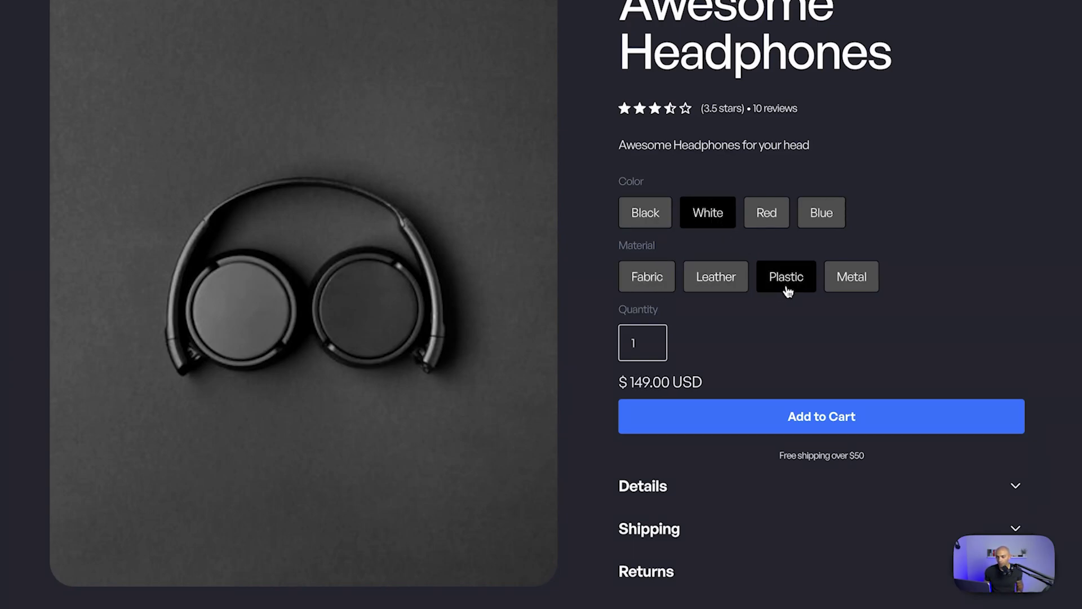
click(823, 224)
click(796, 270)
click(826, 219)
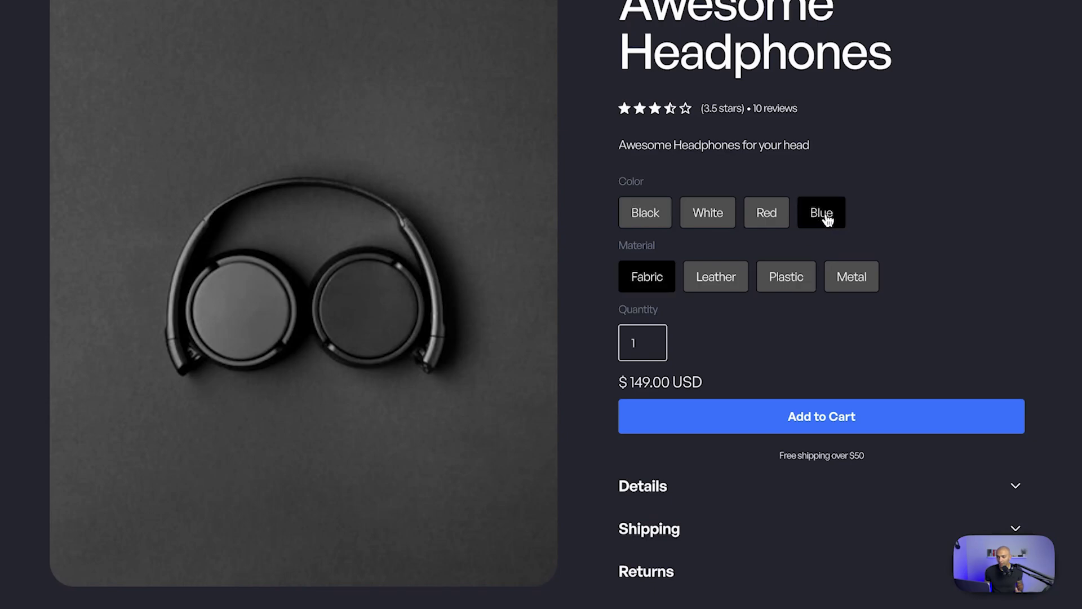
click(786, 286)
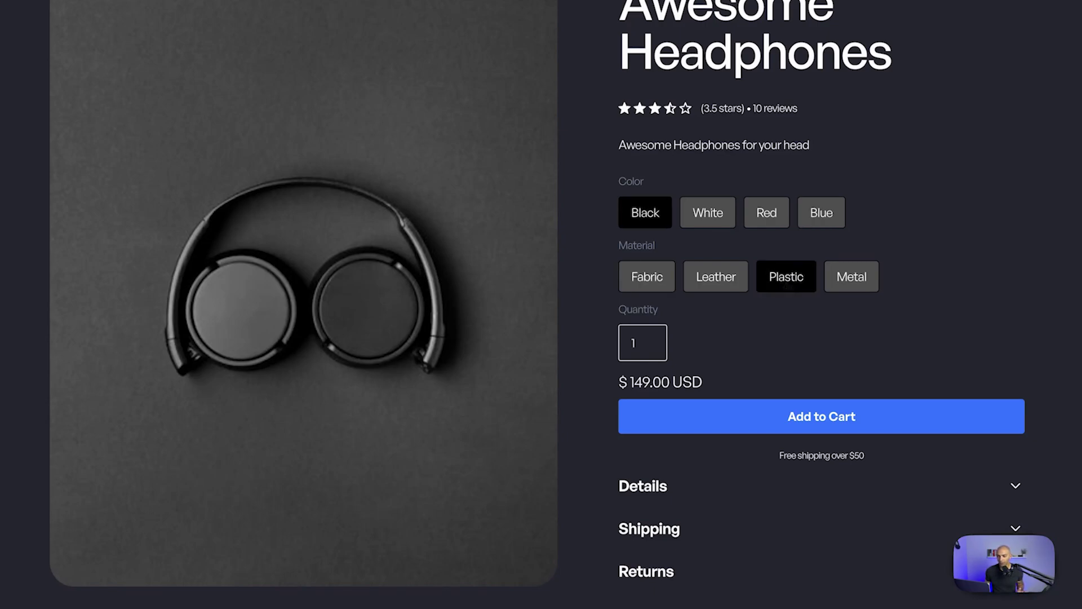
click(828, 221)
click(854, 277)
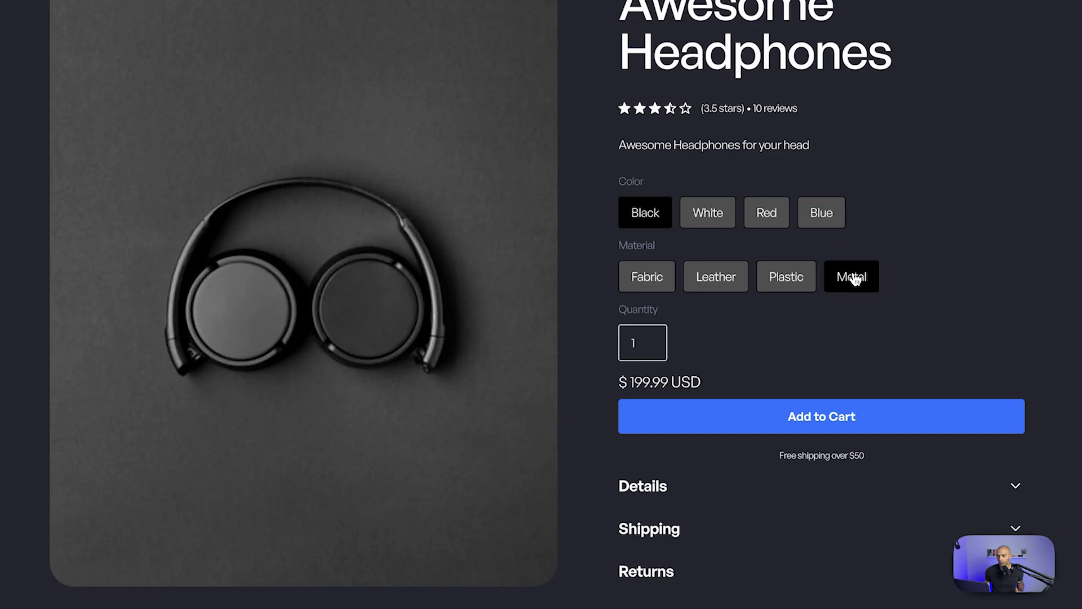
click(829, 226)
click(716, 287)
click(674, 276)
click(689, 279)
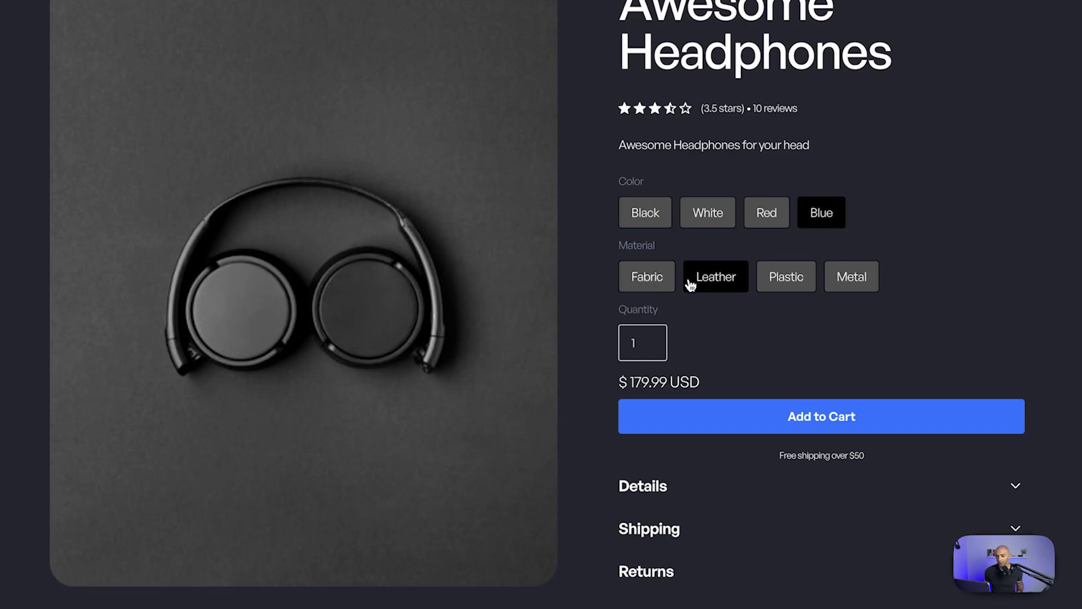
Switch back to the Webflow Designer and dismiss the publish dialog
click(68, 294)
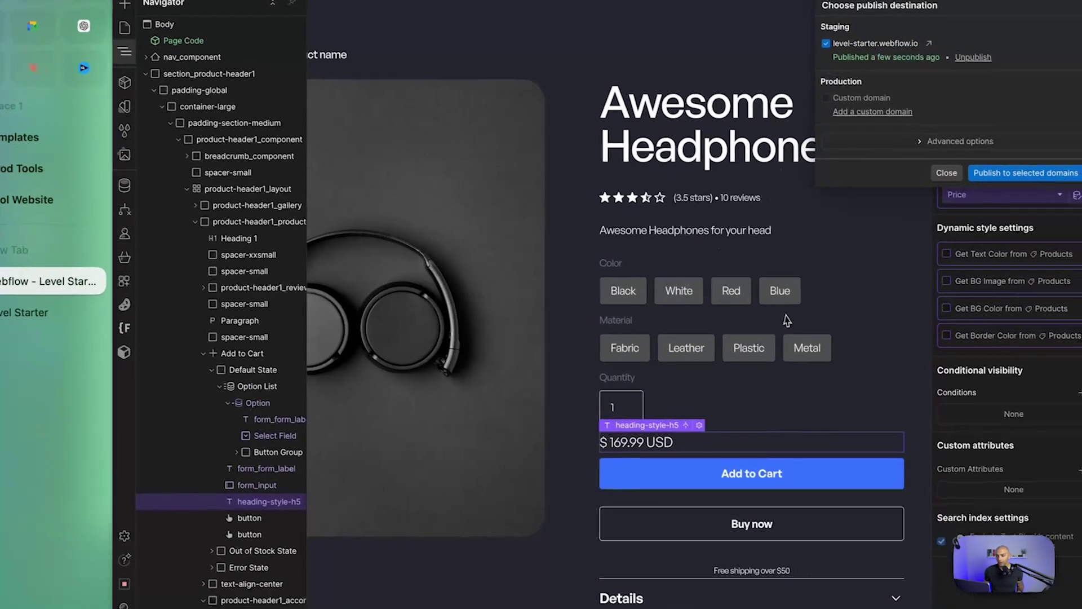
click(829, 304)
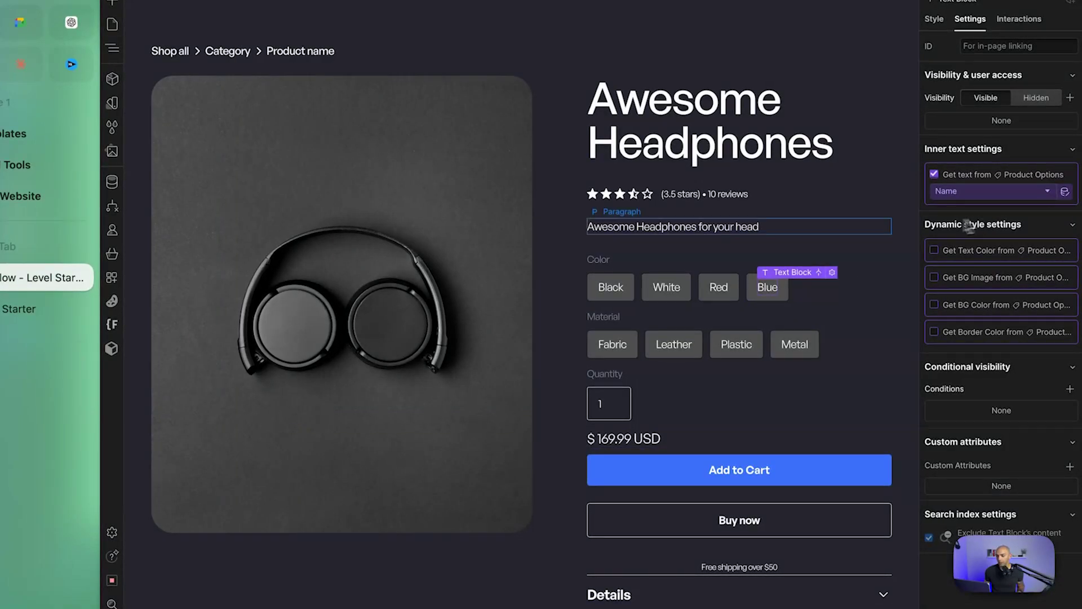
Select the Option List holding the Color and Material options and set its variant selector to Select
click(828, 295)
click(865, 311)
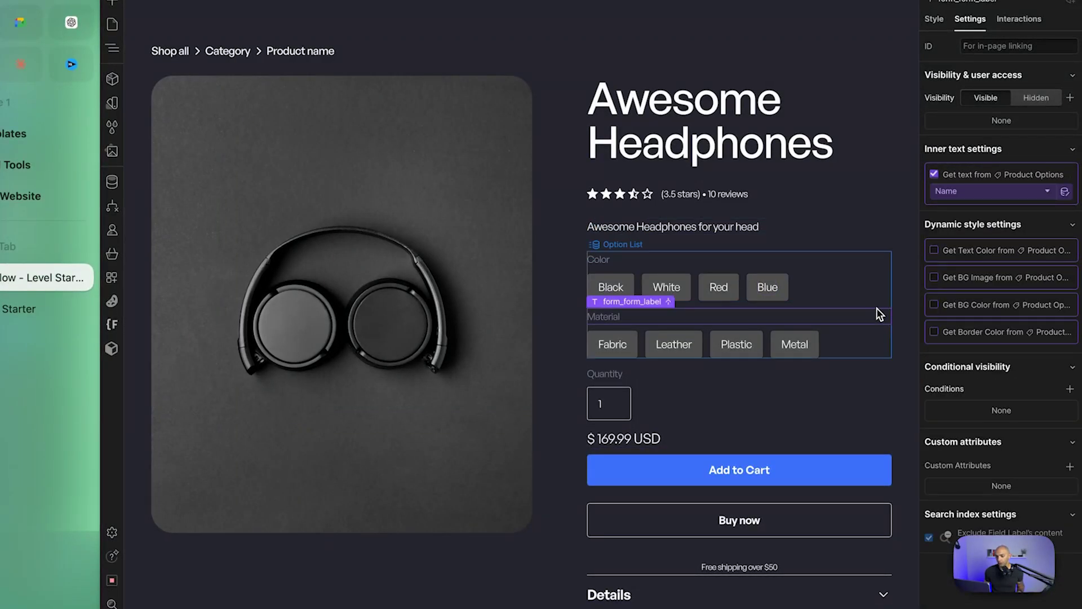
click(878, 307)
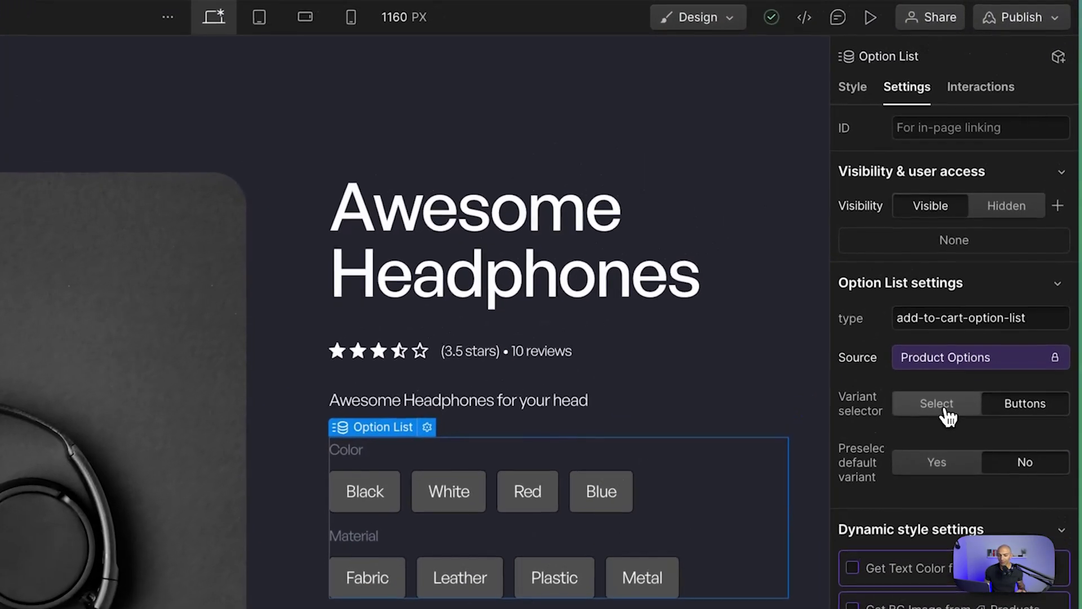
click(994, 232)
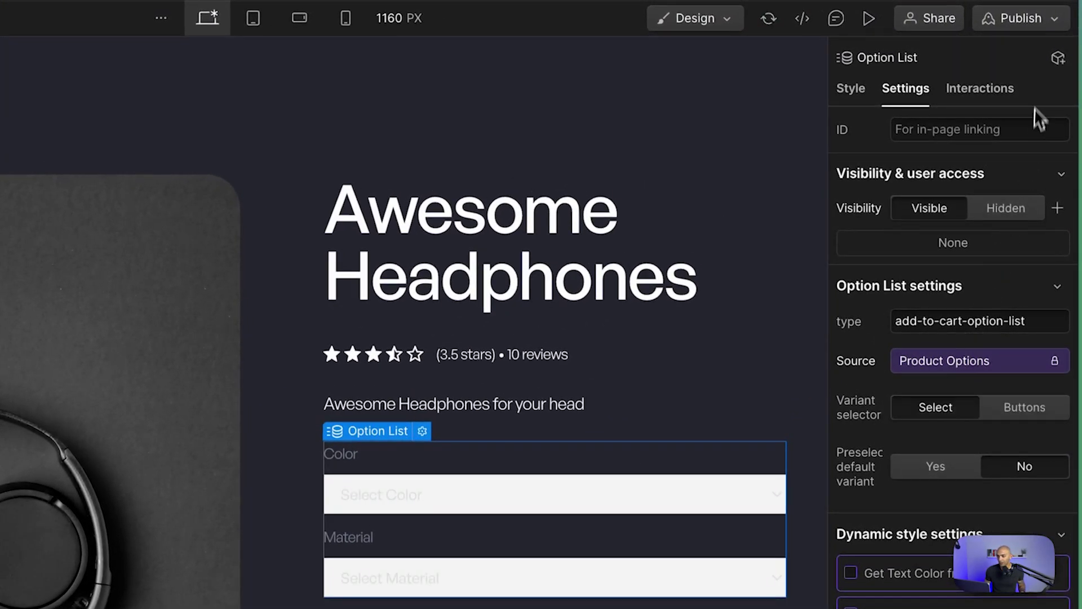
Publish the site to the selected staging domain and switch to the published Level Starter page
click(1020, 14)
click(955, 325)
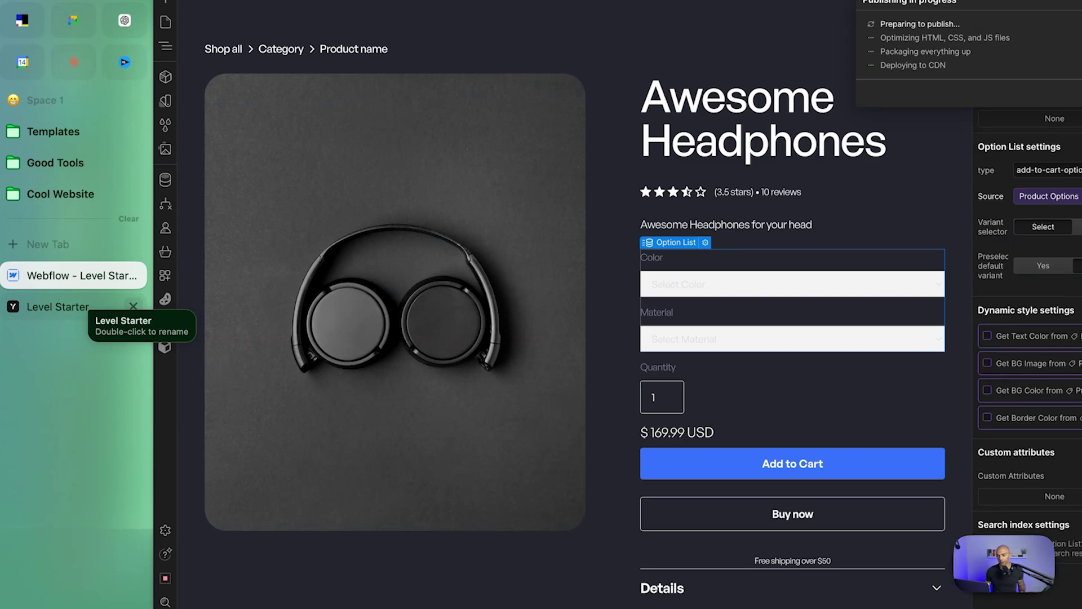
click(75, 313)
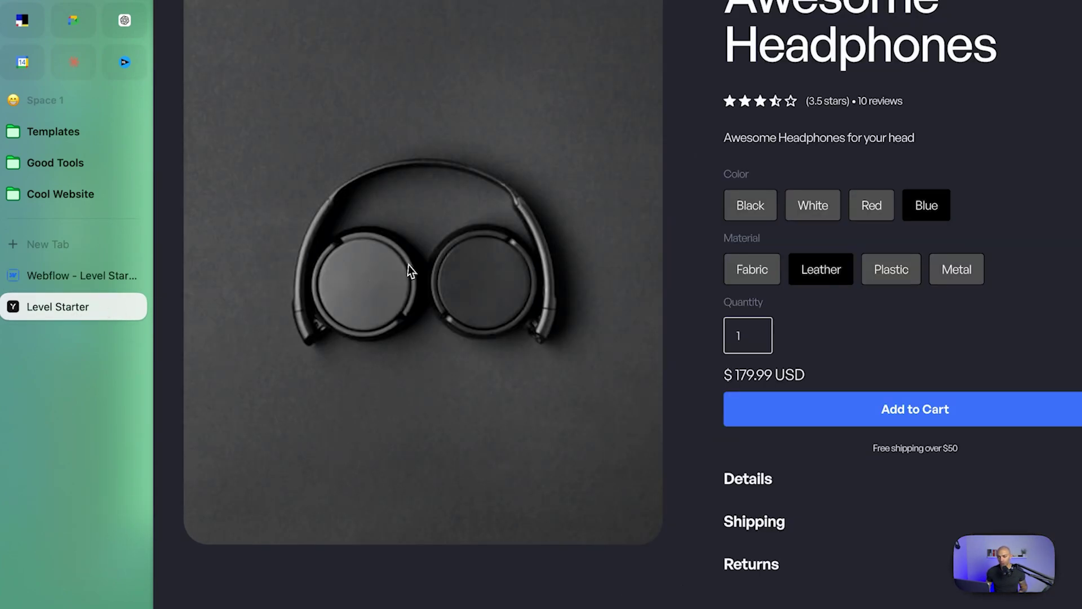
On the published page, choose Blue in the color dropdown and check which materials can be selected
click(792, 203)
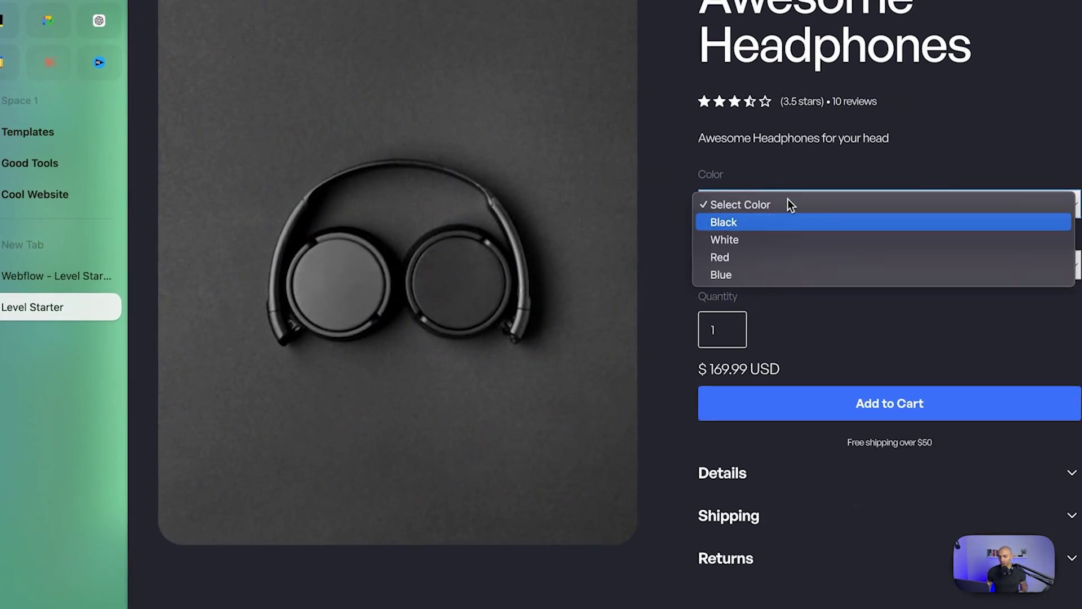
click(756, 273)
click(767, 266)
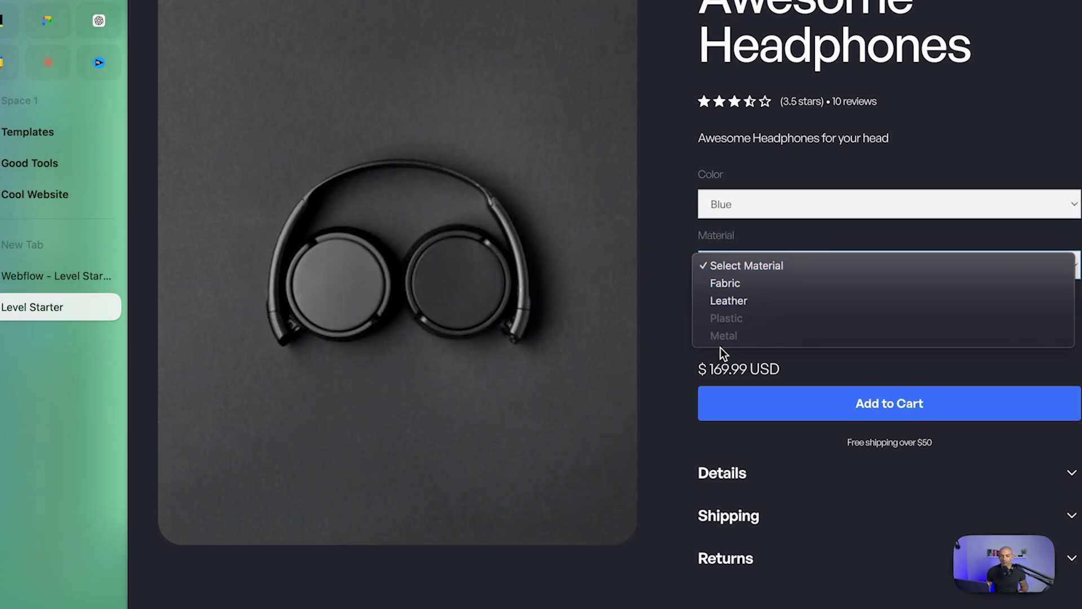
click(679, 341)
Return to the Webflow Designer, dismiss the publish dialog and set the Option List's variant selector back to Buttons
click(24, 284)
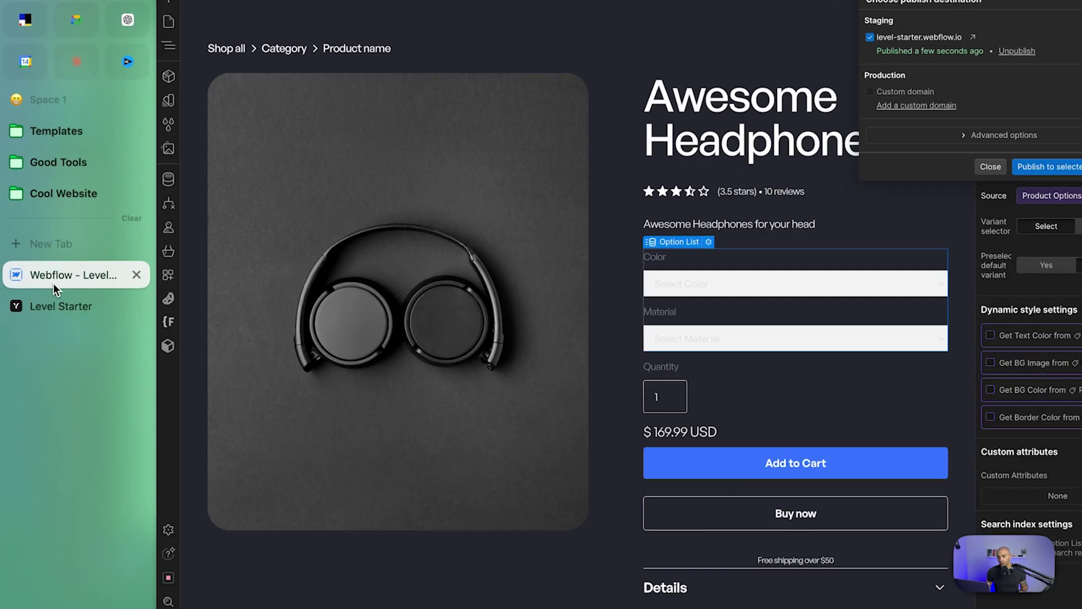
click(854, 338)
click(1049, 235)
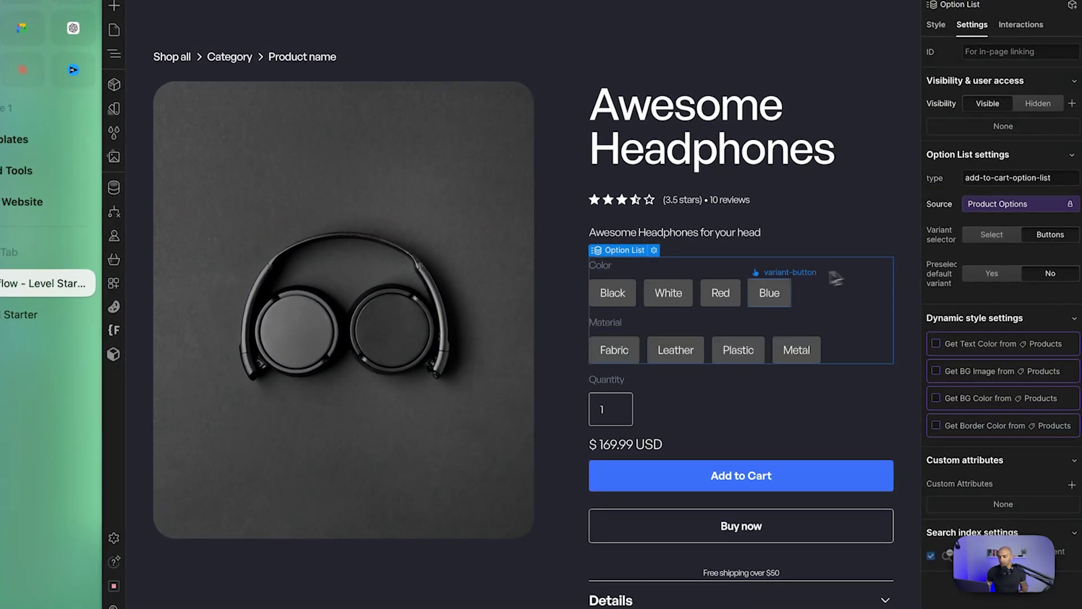
click(769, 292)
click(792, 271)
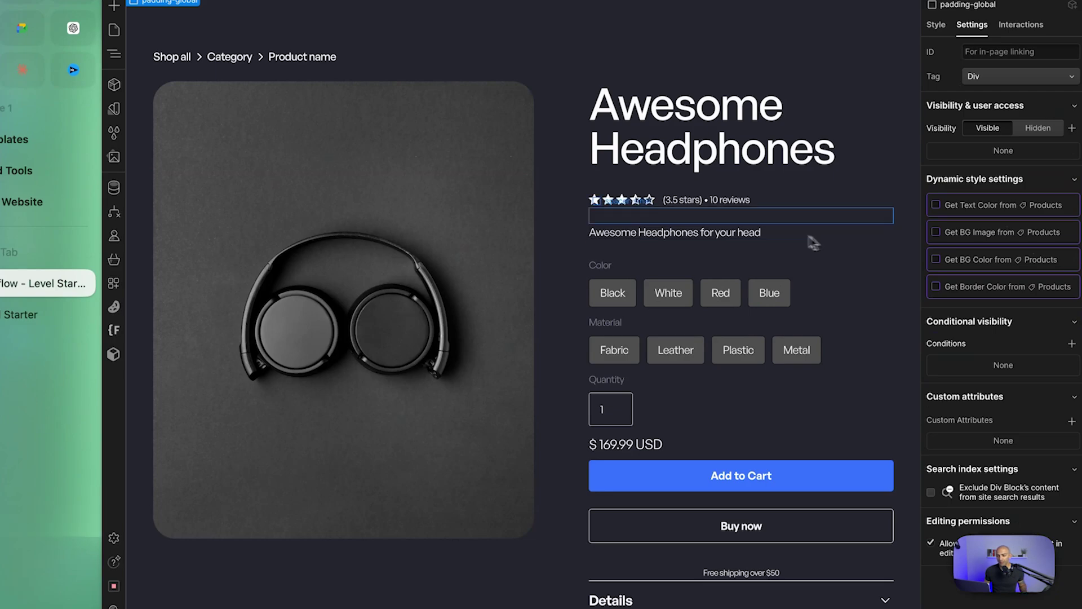
click(406, 254)
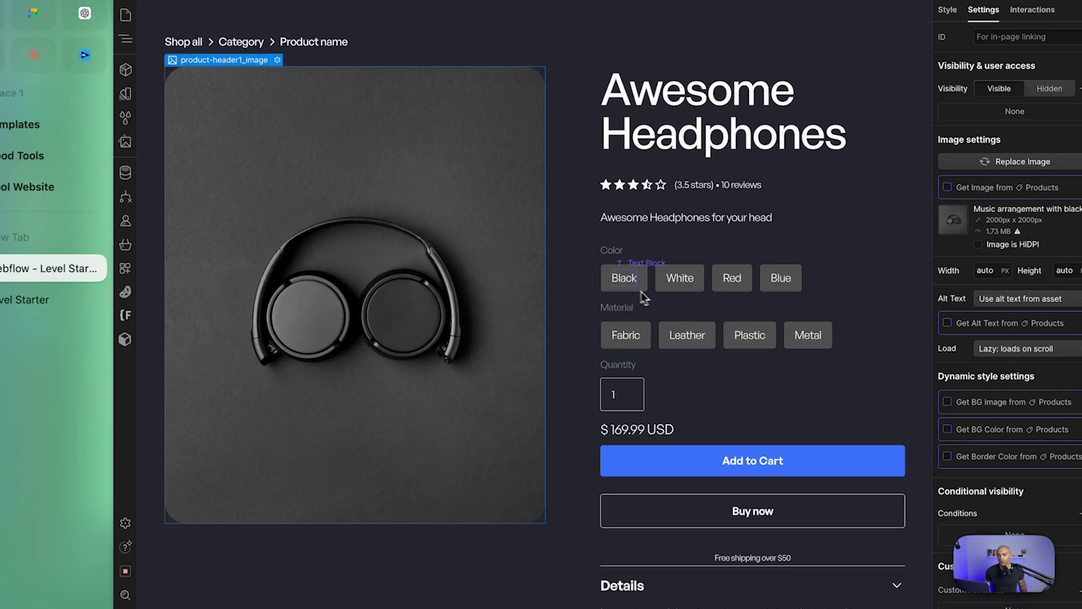
click(611, 289)
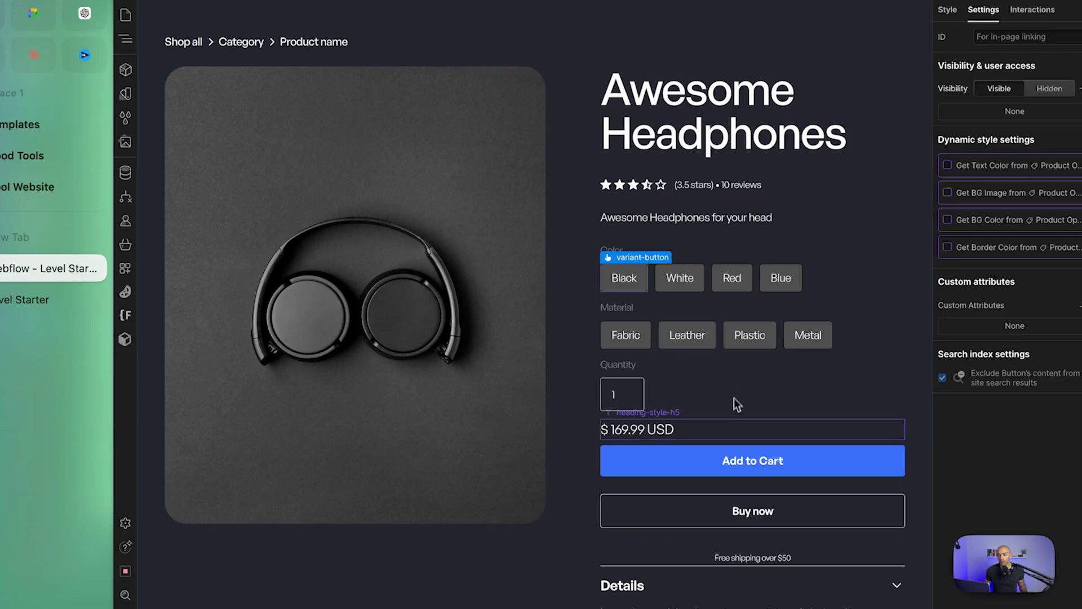
click(728, 472)
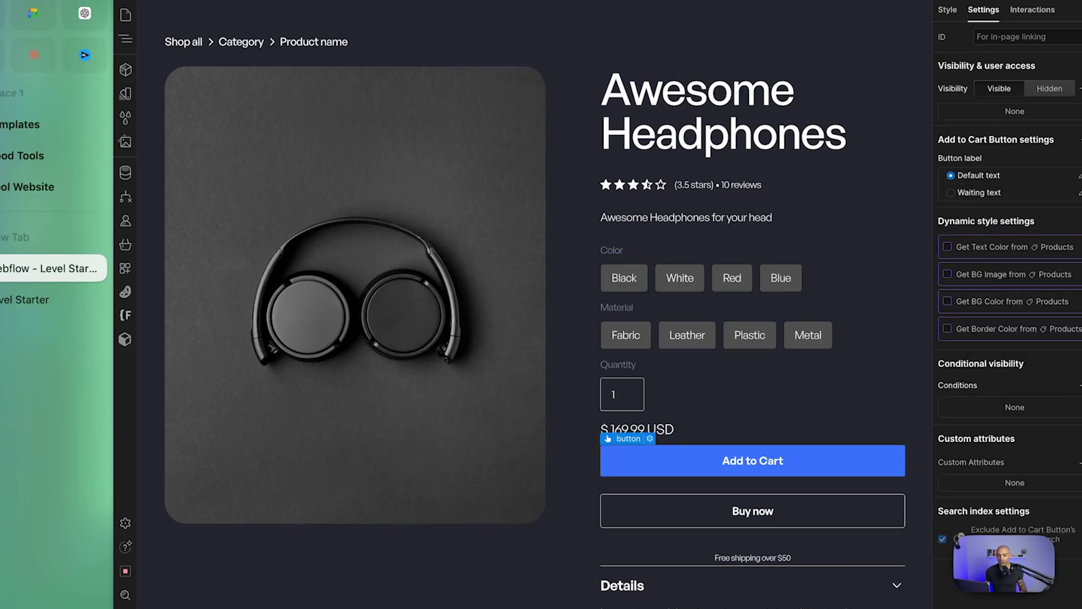
key(Right)
click(715, 472)
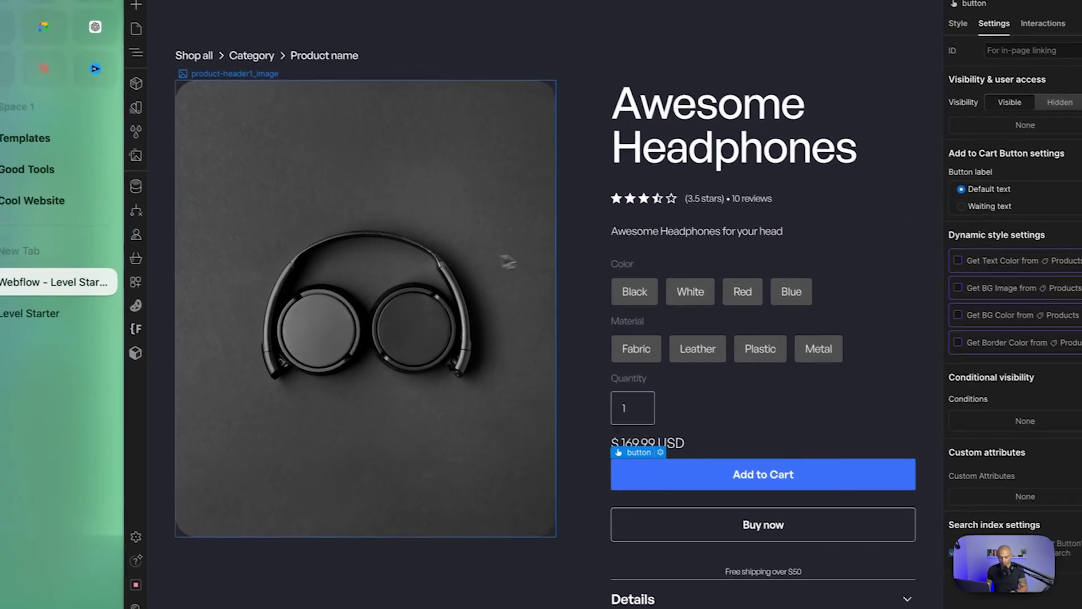
Select the Add to Cart element in the page structure and hide its Add to cart button, Buy now button and quantity field
key(z)
key(super+s)
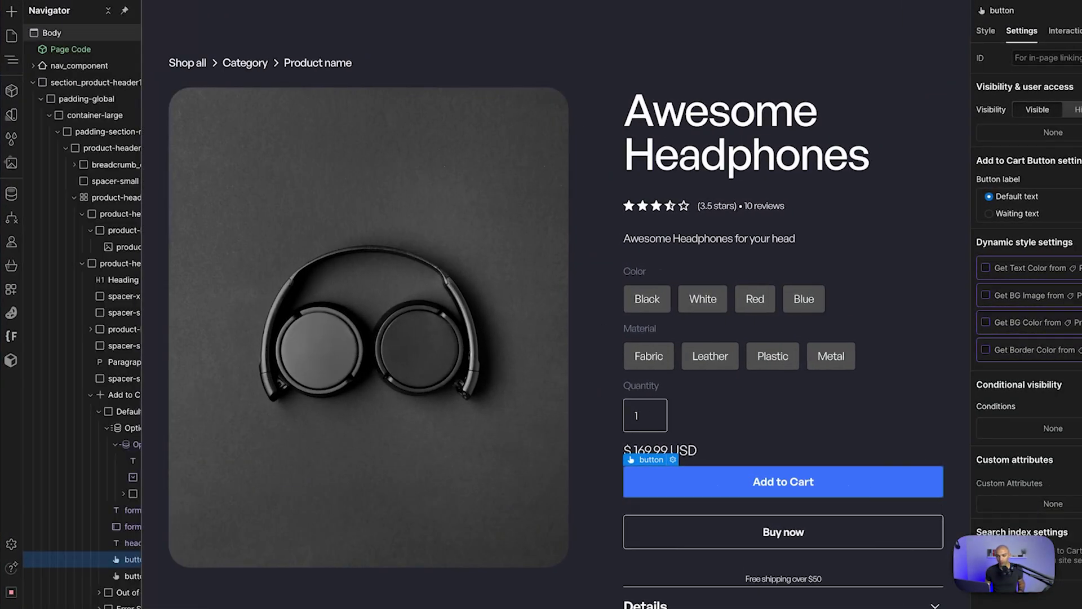
scroll(136, 220, down, 2)
click(165, 342)
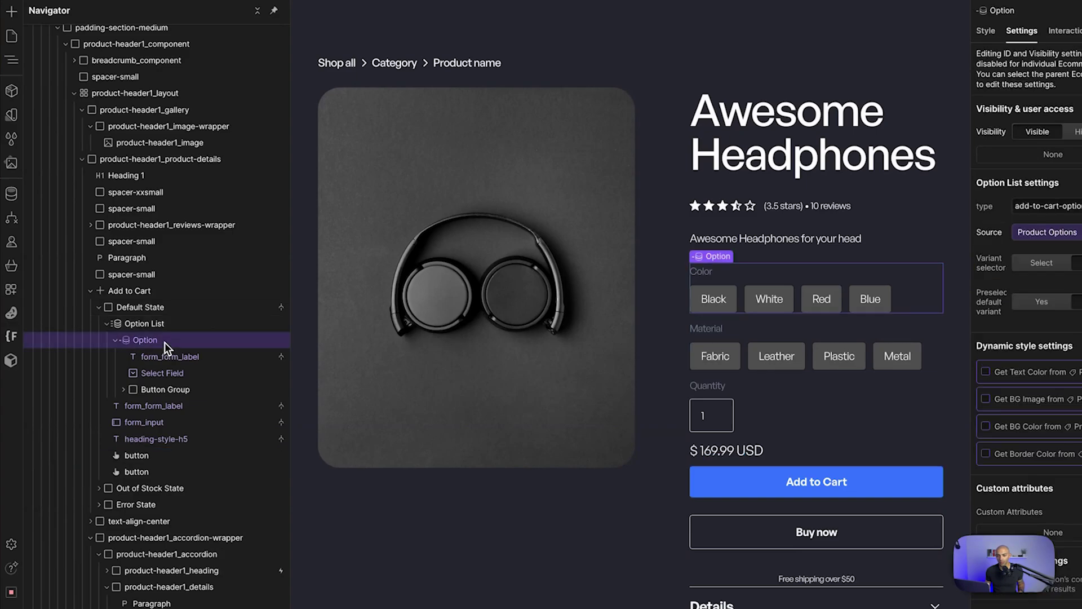
click(112, 293)
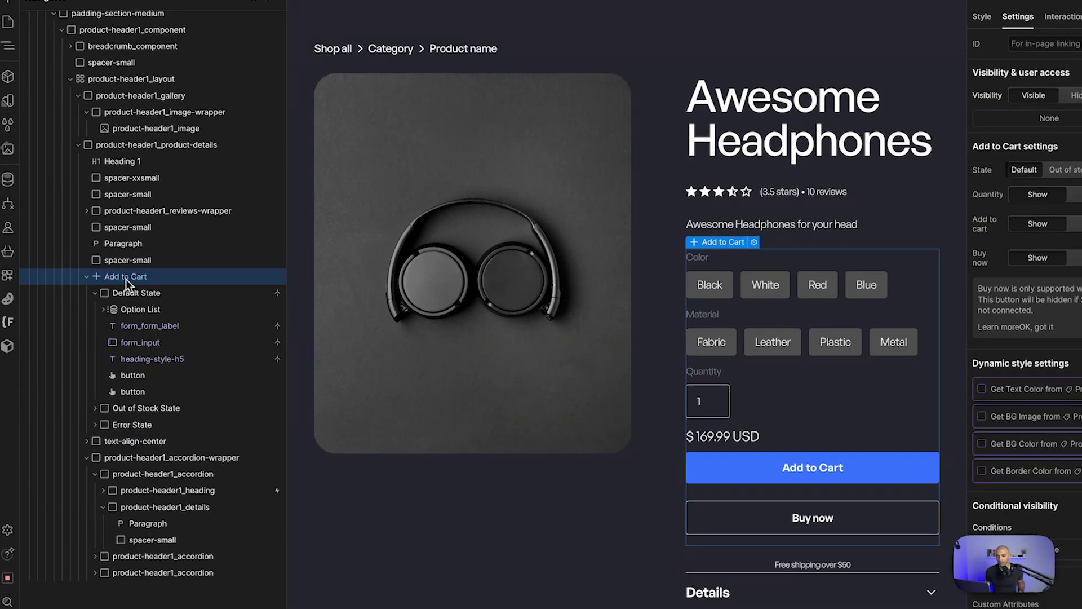
click(1023, 227)
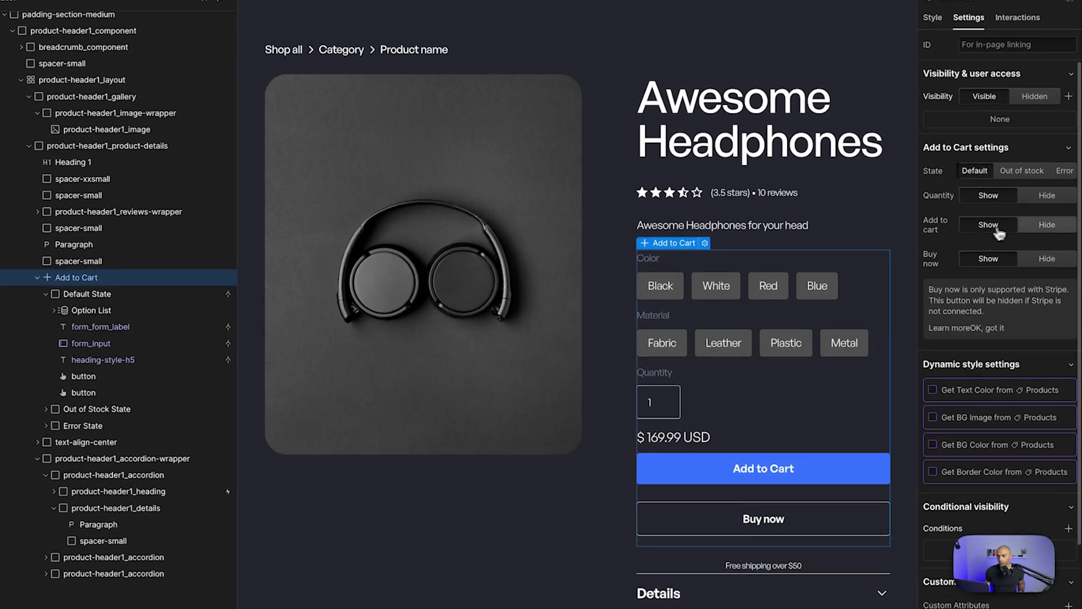
click(1047, 256)
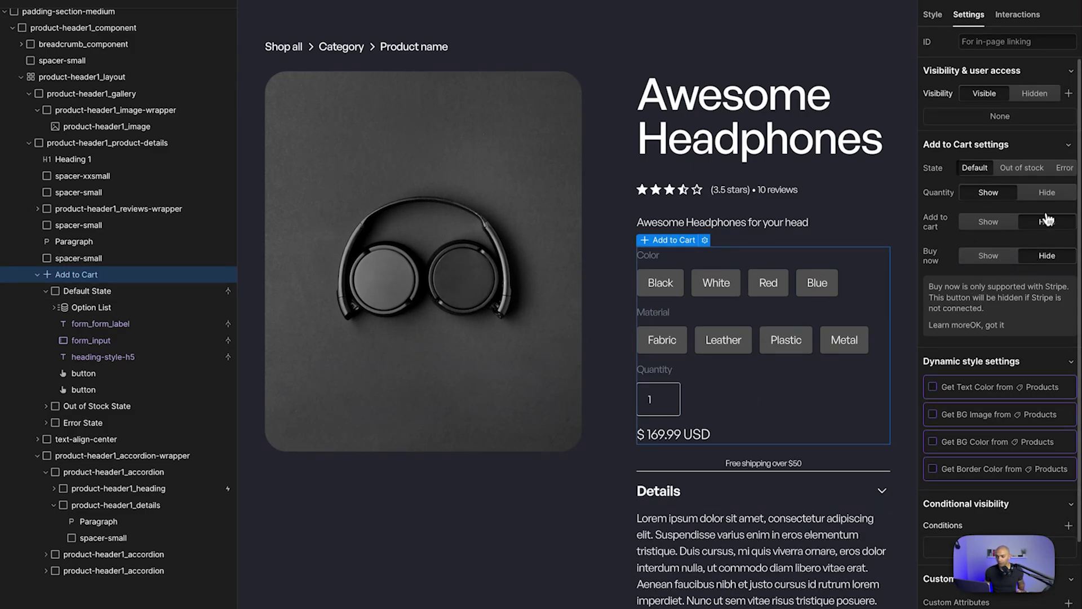
click(1050, 195)
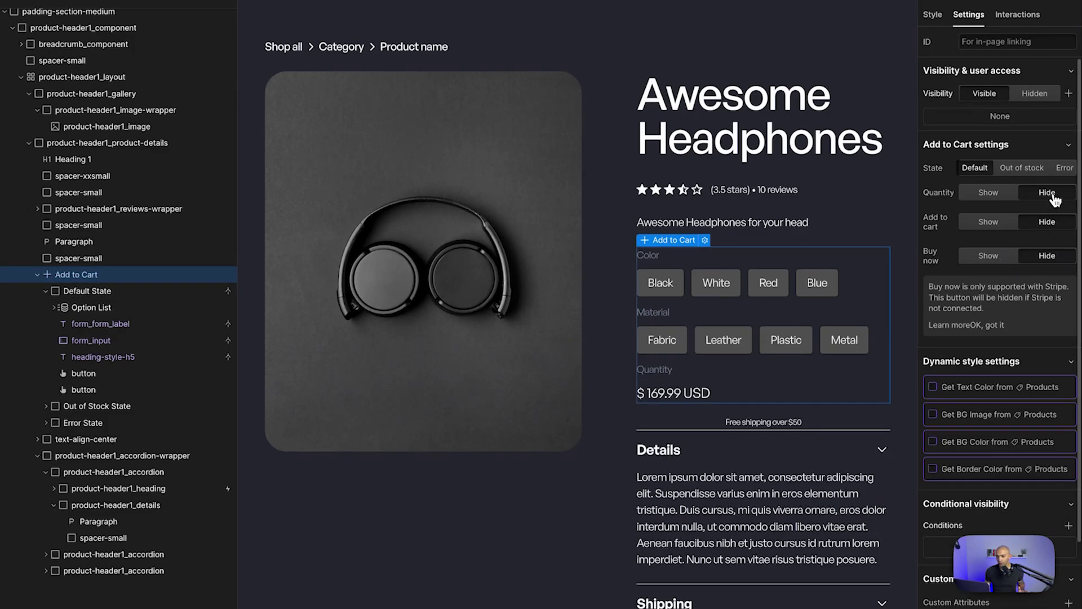
Delete the Quantity label above the price and select the price text block
click(719, 367)
key(Delete)
click(852, 310)
click(894, 276)
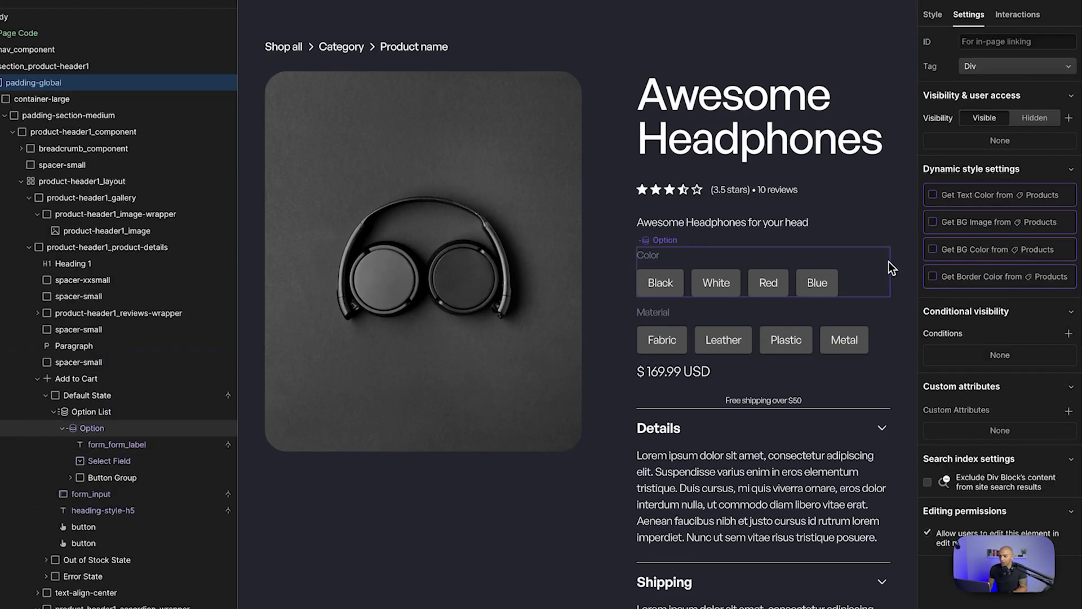
click(874, 278)
click(721, 366)
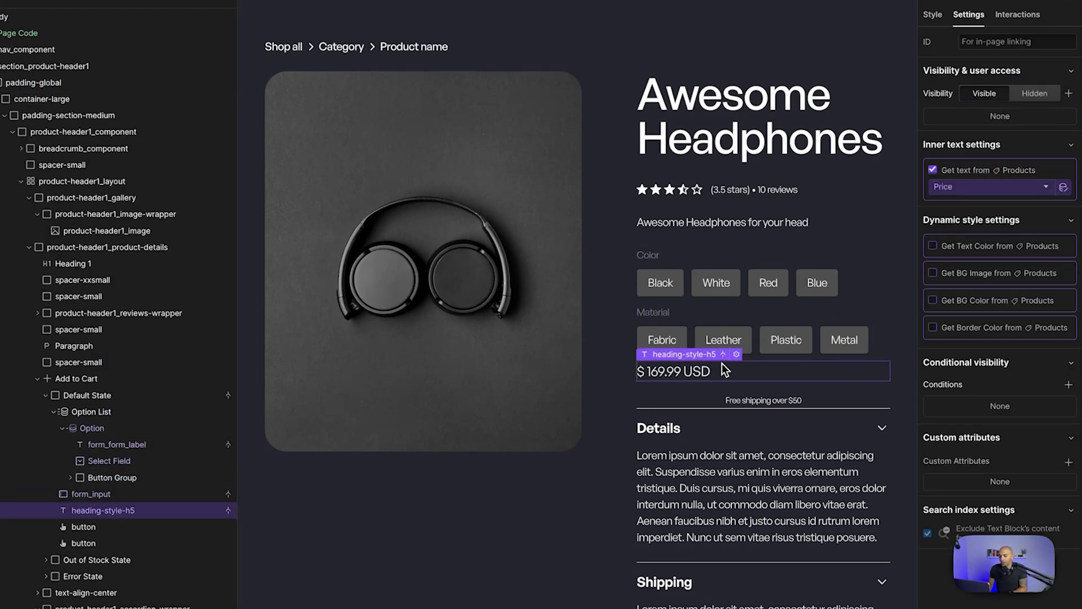